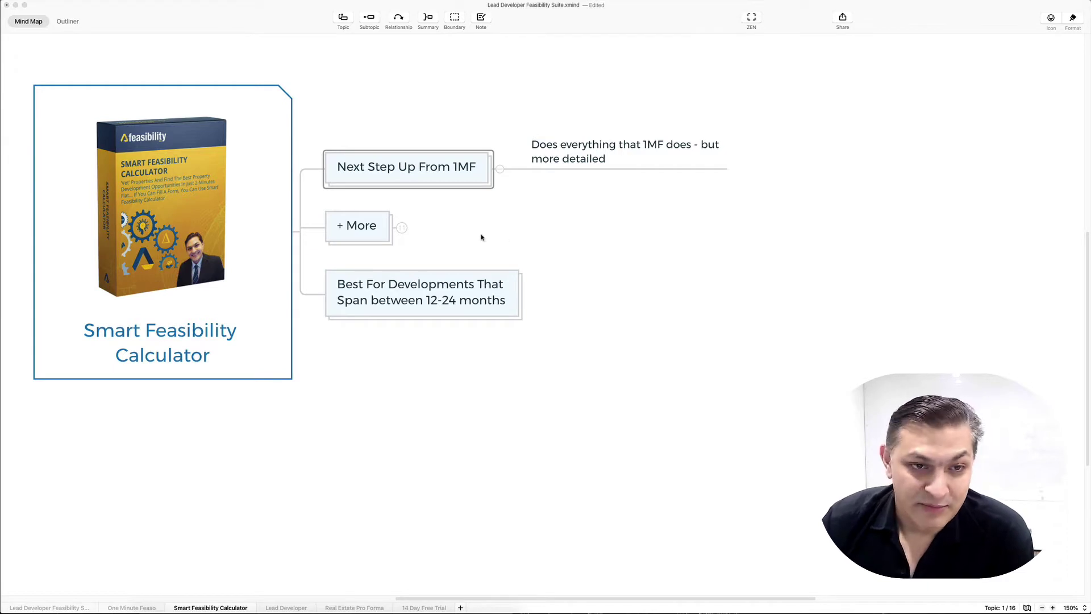
Expand the + More topic to reveal branches like 2 Methods To Calculate and Tax Liability
click(401, 227)
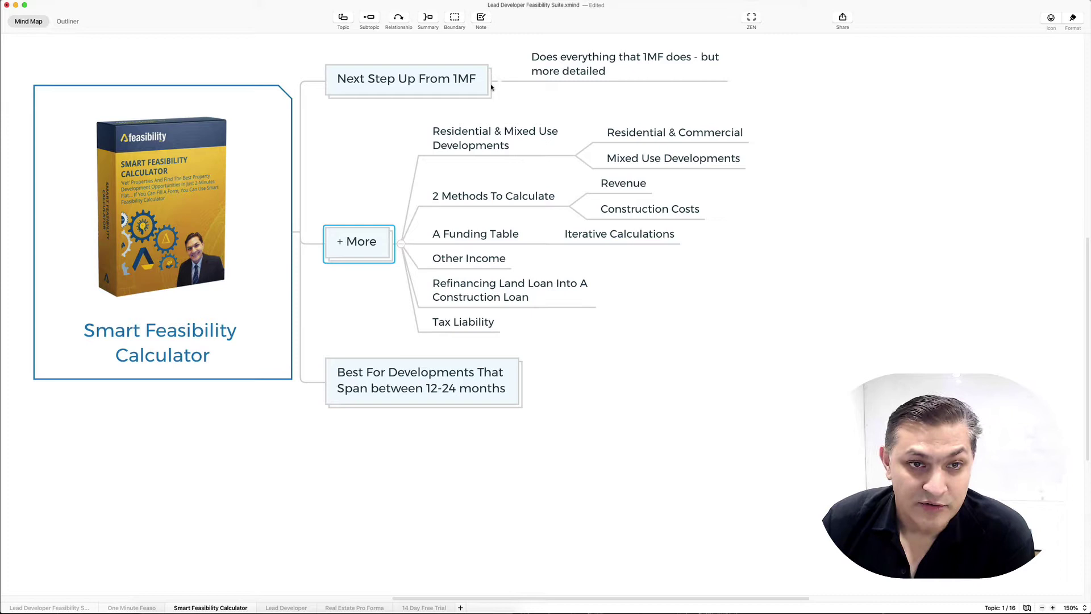
click(529, 153)
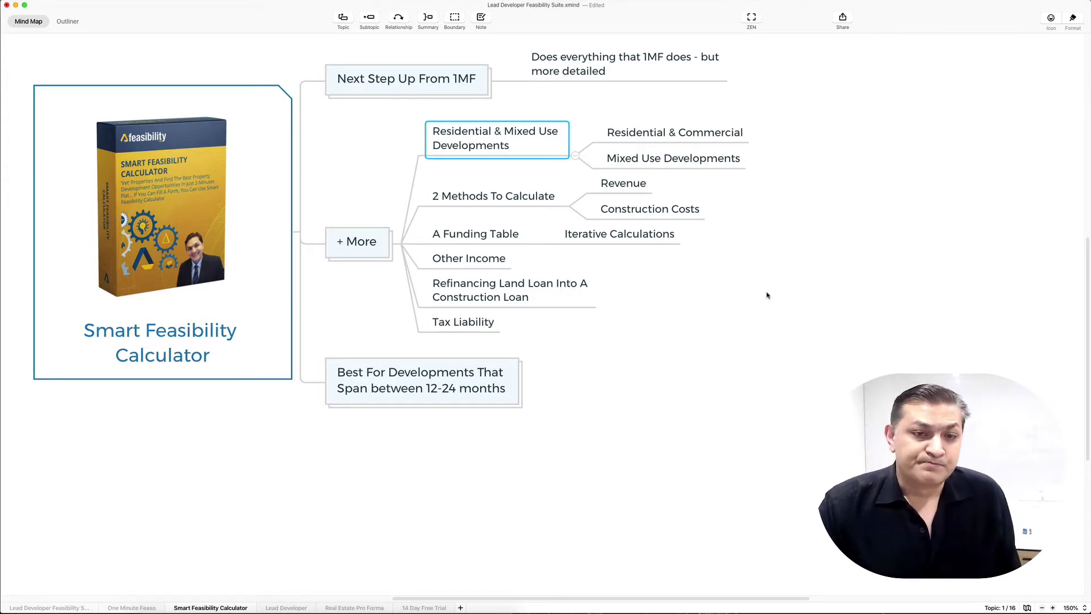
Select the 12-24 month development span topic, then switch to the Smart Feasibility Calculator spreadsheet
click(505, 403)
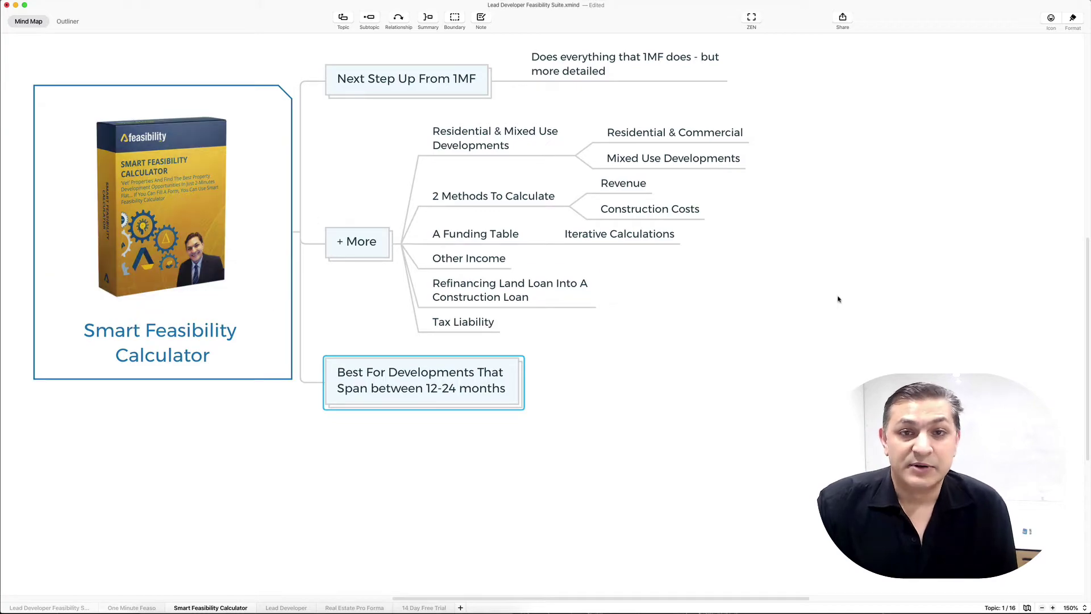
key(super+Tab)
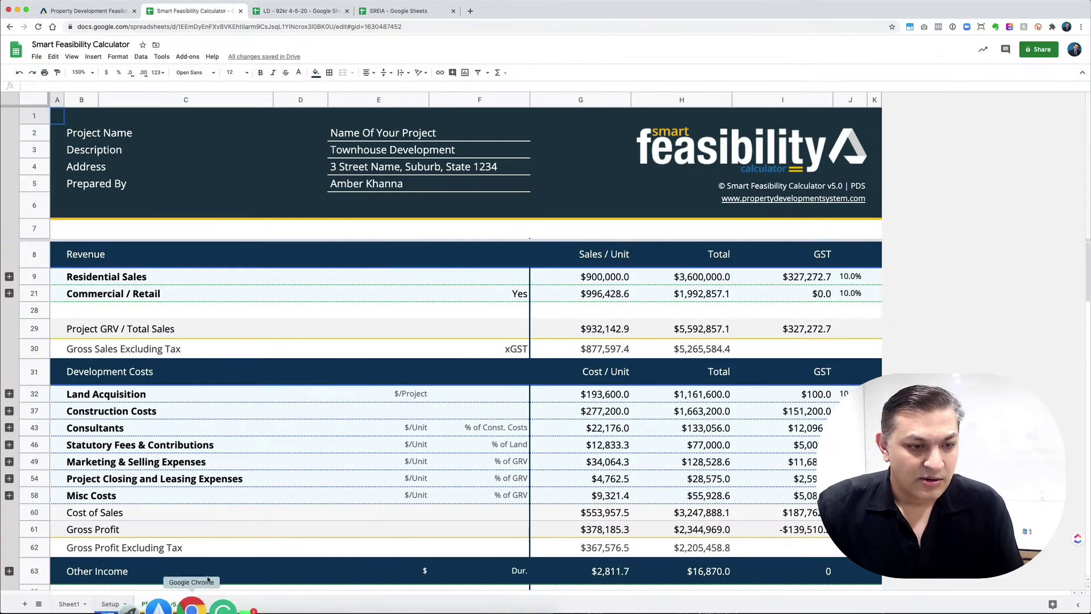
click(108, 604)
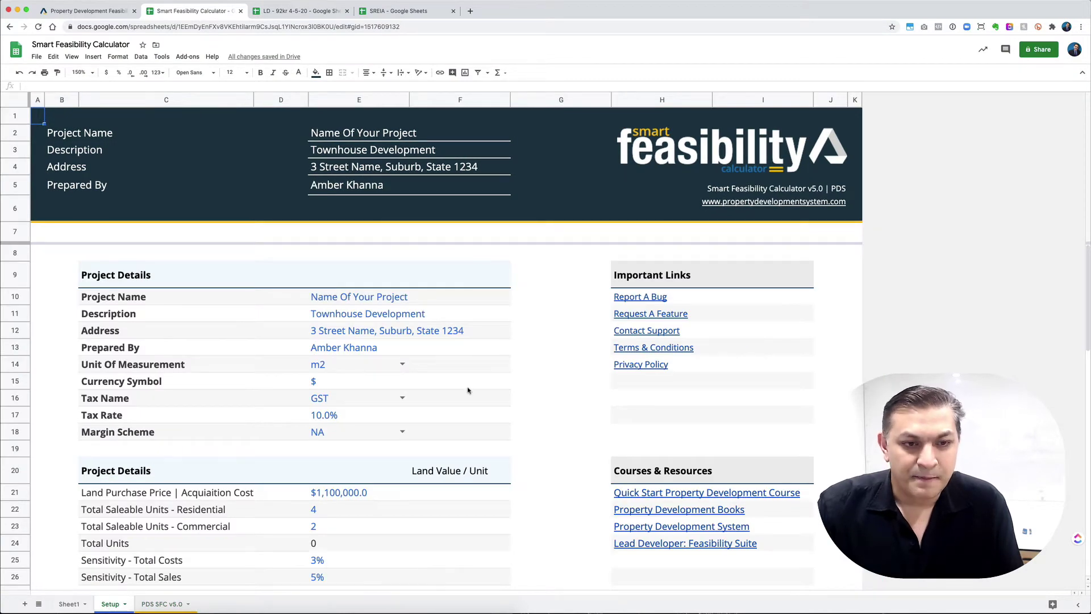
scroll(469, 391, down, 3)
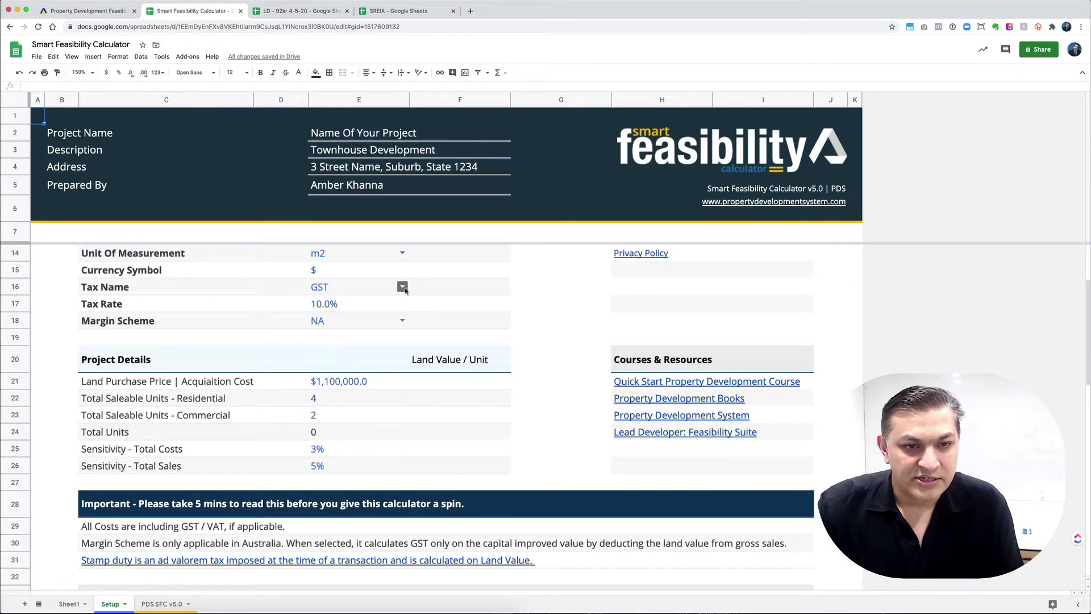
click(402, 286)
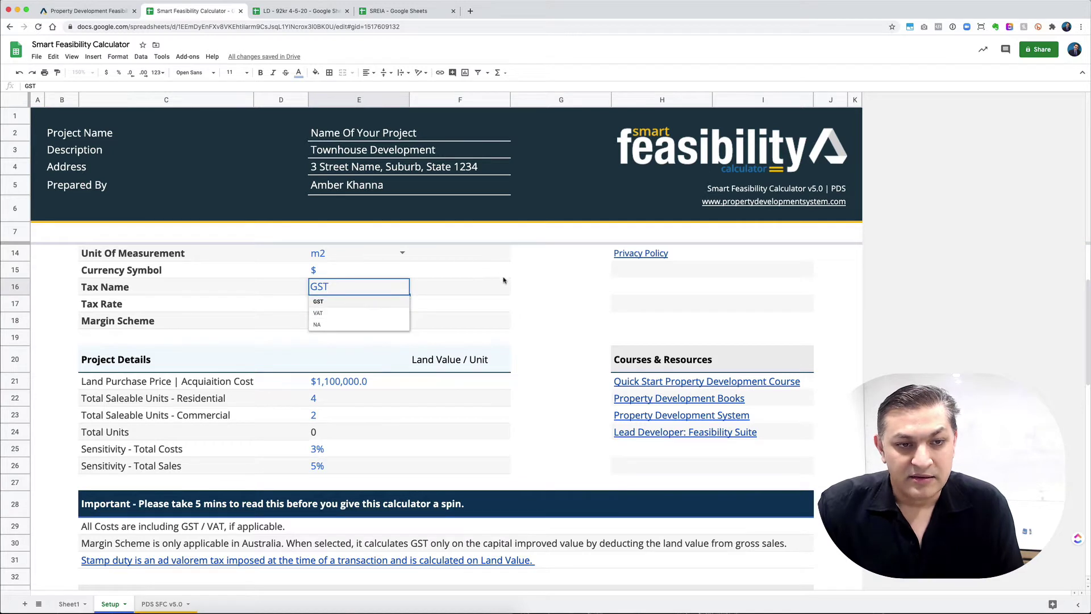
key(Escape)
click(359, 306)
scroll(359, 305, up, 1)
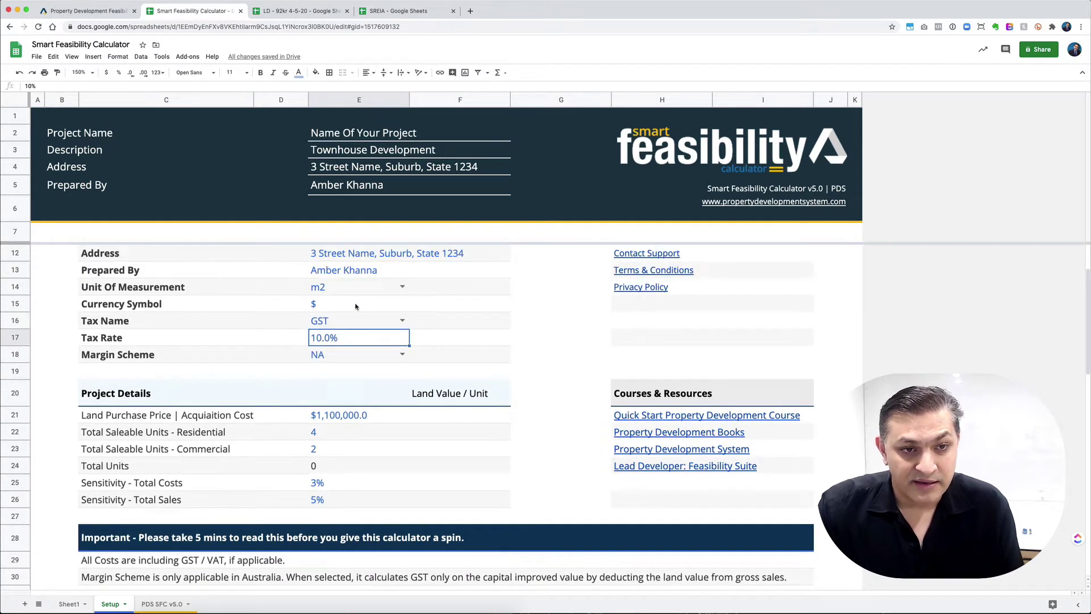
click(330, 306)
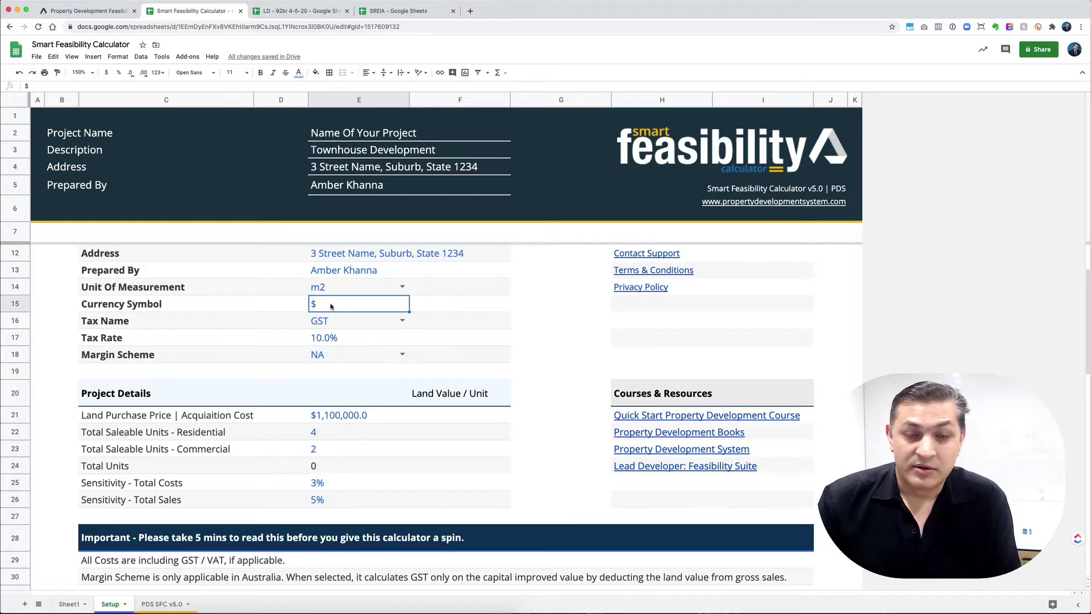
click(370, 281)
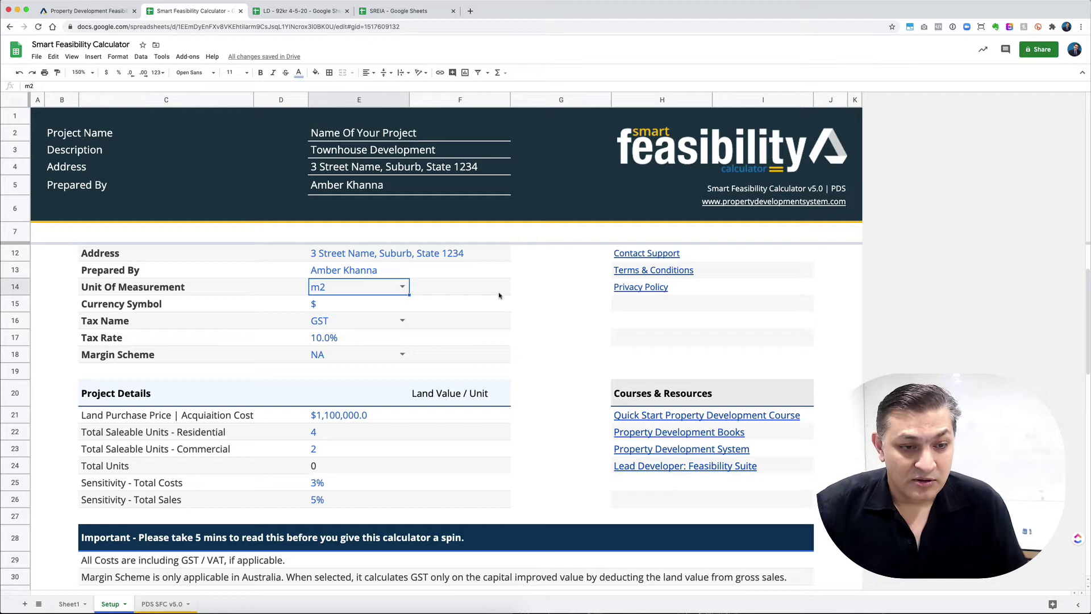
click(155, 604)
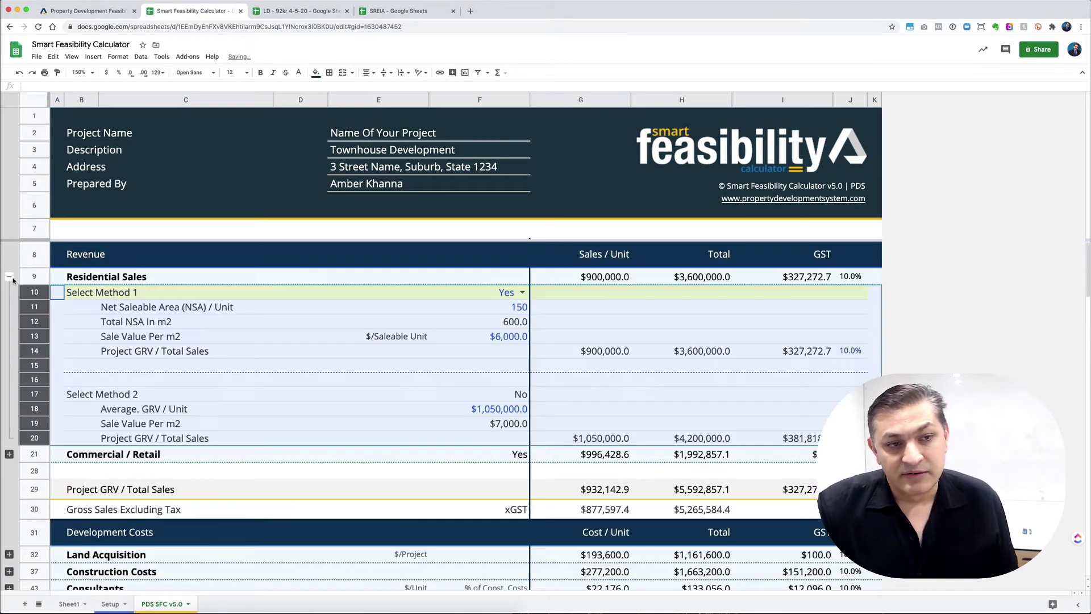
Expand the Residential Sales and Commercial / Retail groups to show Sale Value Per m2 and Net Rental Income
click(11, 278)
click(148, 335)
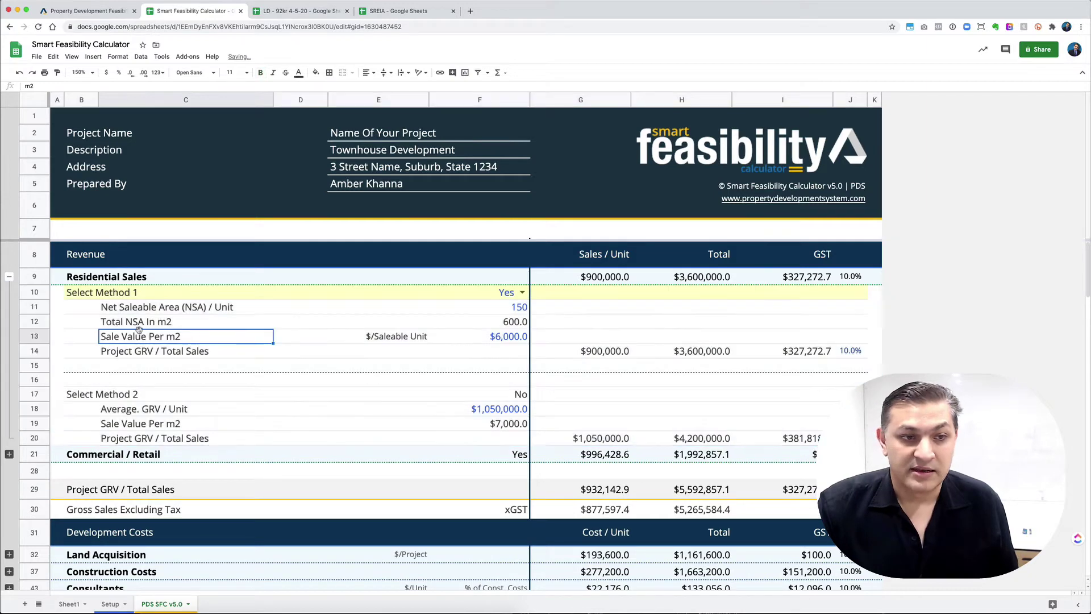
scroll(10, 362, down, 3)
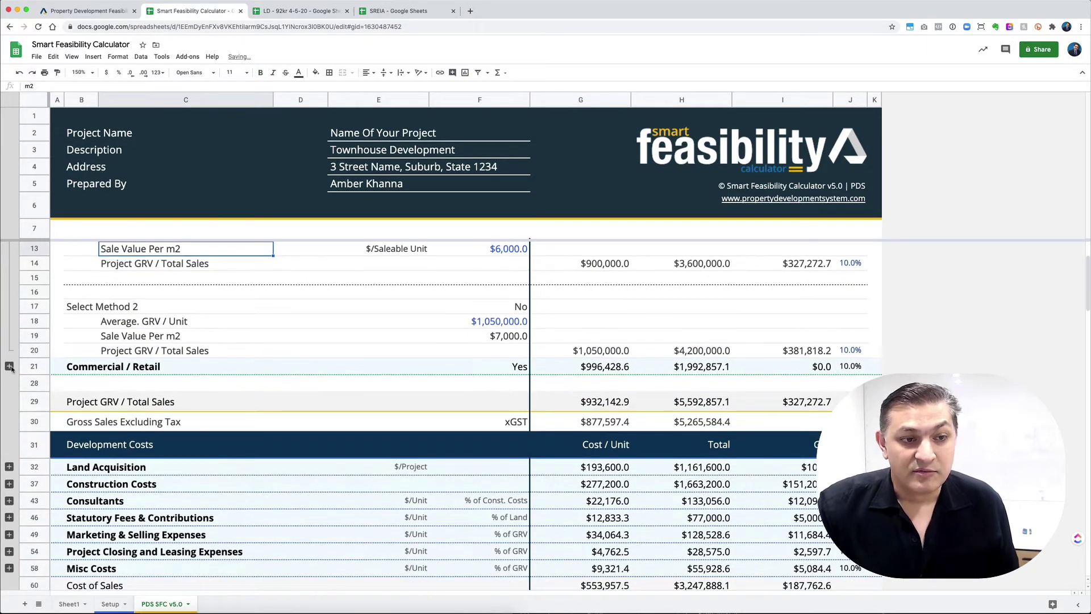
click(9, 366)
click(318, 444)
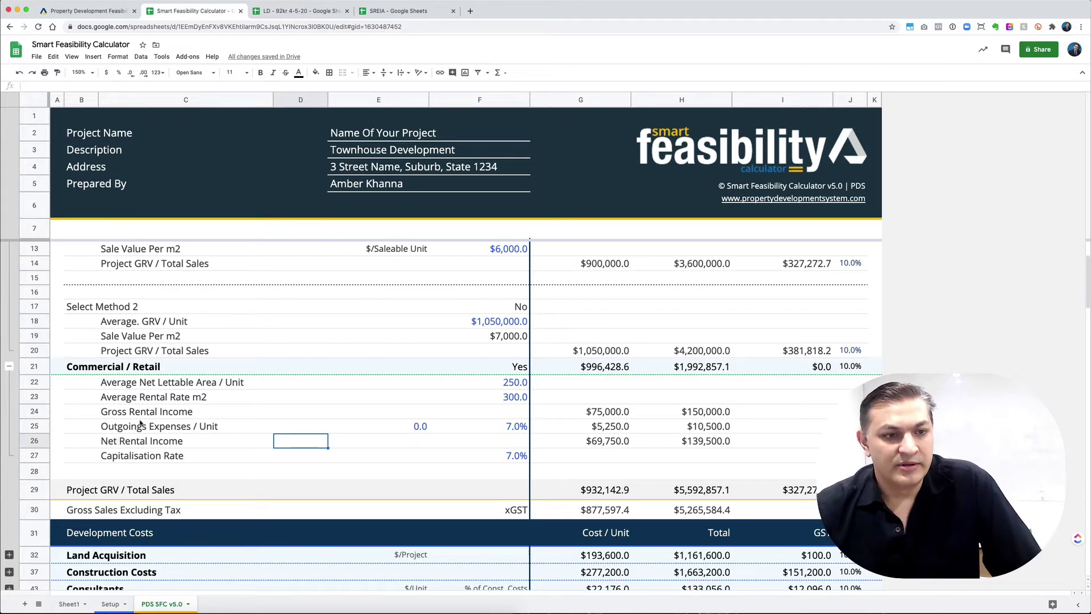
scroll(140, 423, down, 1)
scroll(140, 423, down, 2)
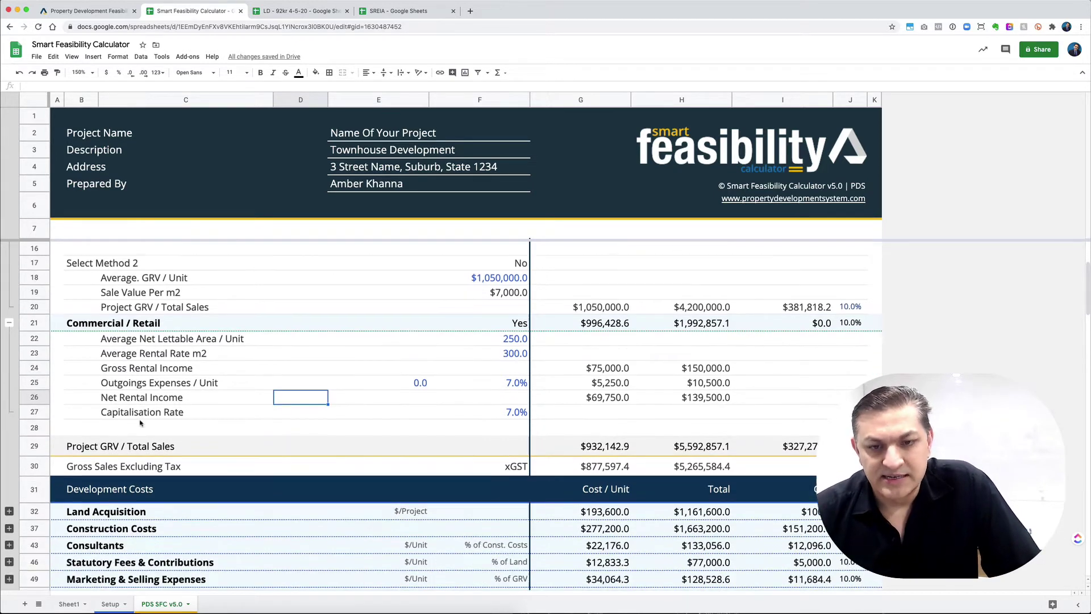
scroll(140, 423, down, 12)
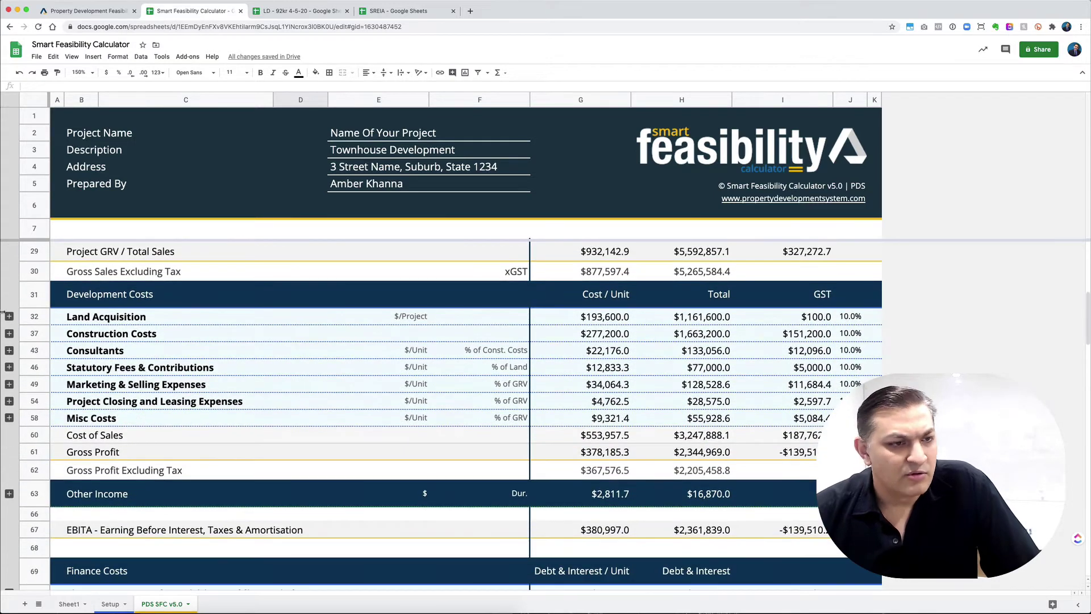
Expand the Land Acquisition and Consultants cost groups, highlighting Stamp Duty and the 5.00% consultants rate
click(9, 316)
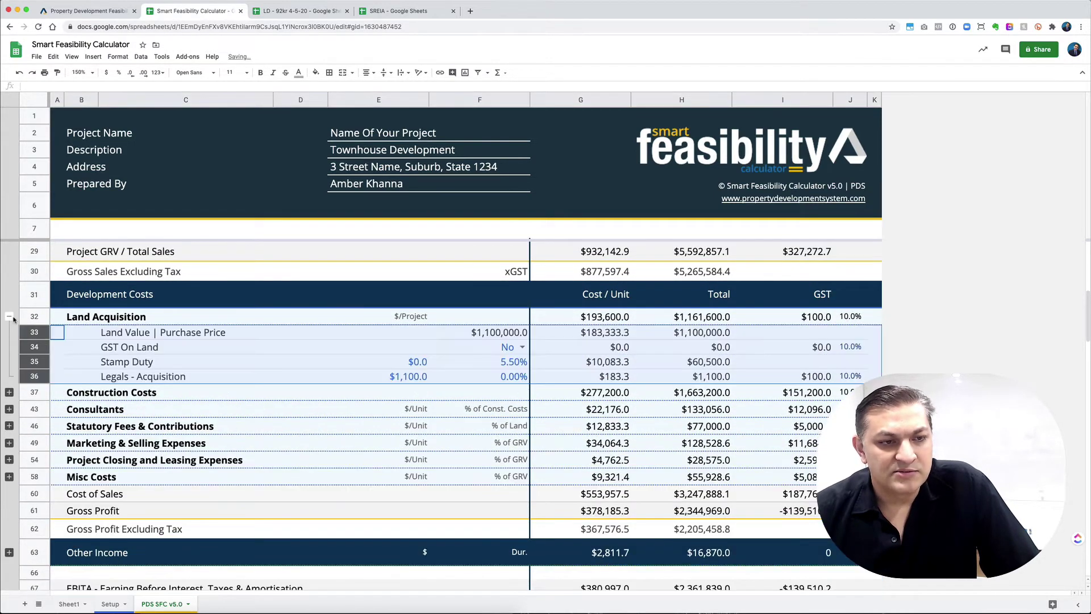
click(409, 363)
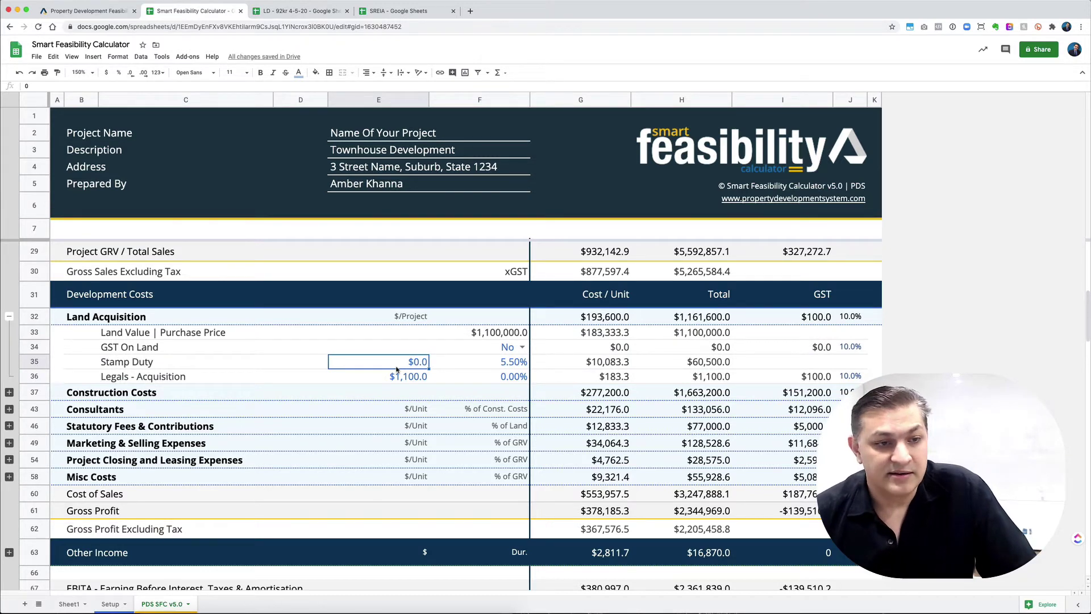
click(9, 409)
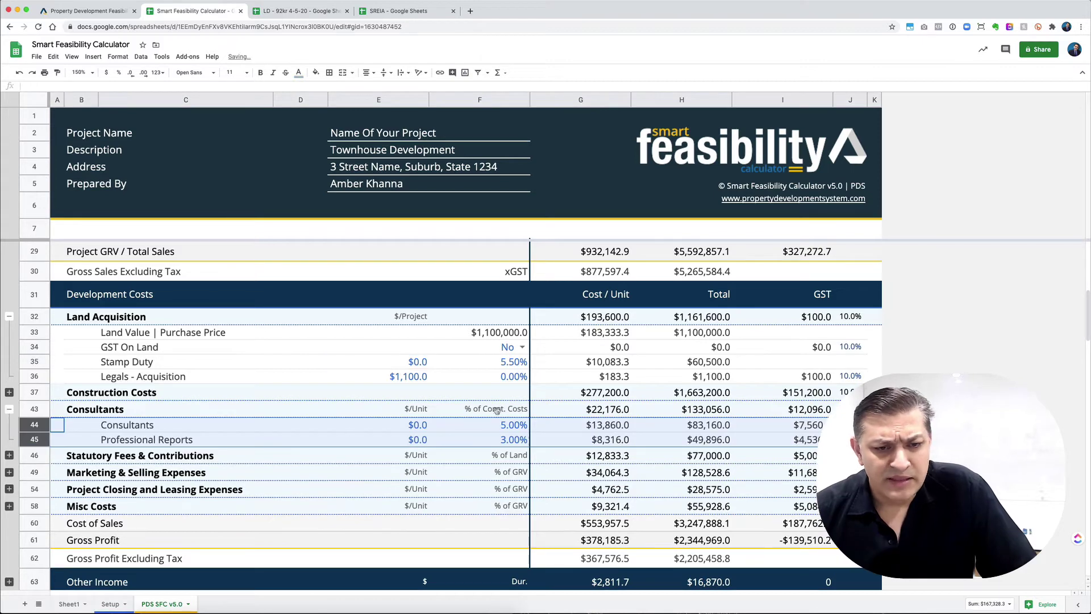
click(387, 425)
click(523, 426)
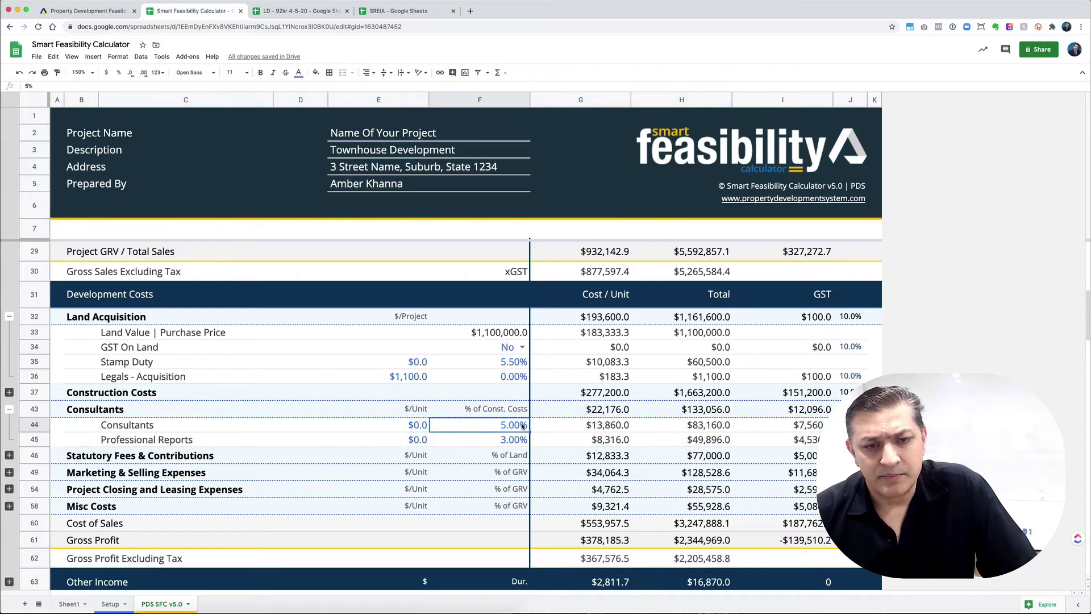
click(385, 430)
scroll(384, 430, down, 3)
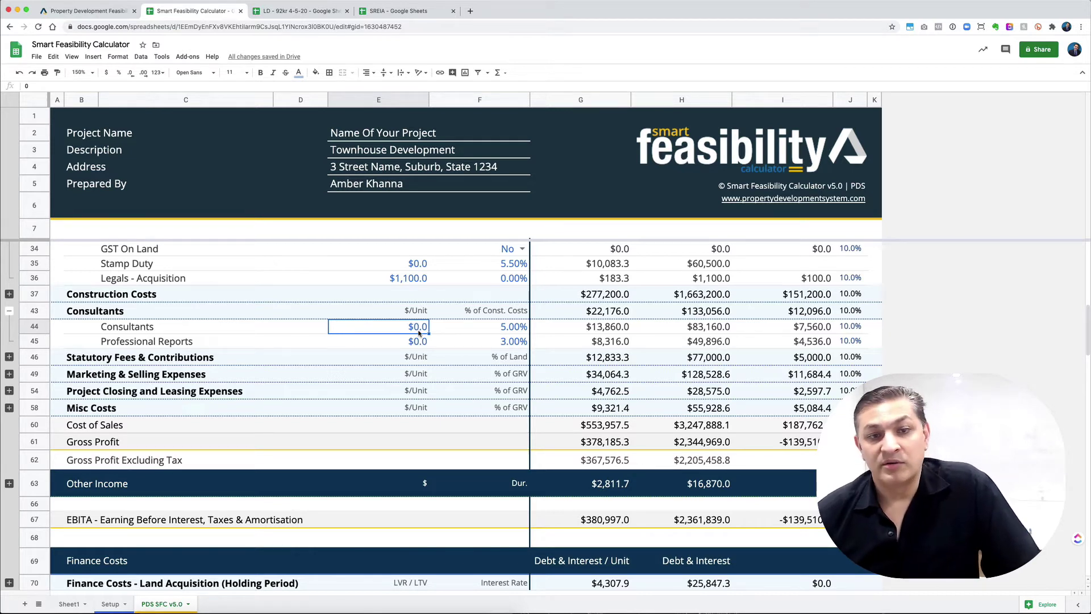
Point out the cost bases: consultants % of Const. Costs, statutory fees % of Land, marketing % of GRV
click(503, 309)
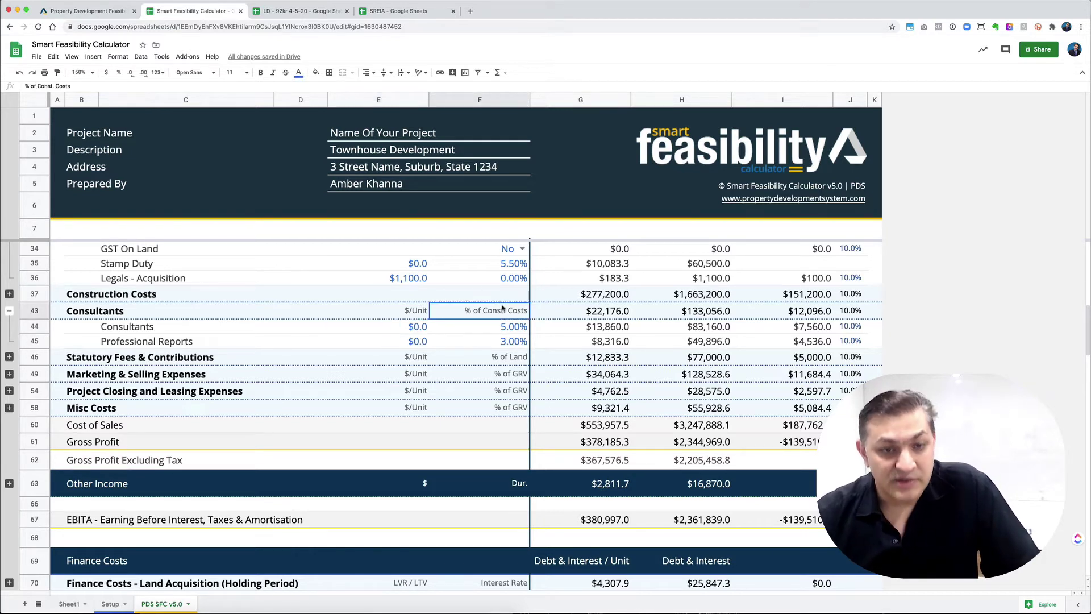
click(514, 360)
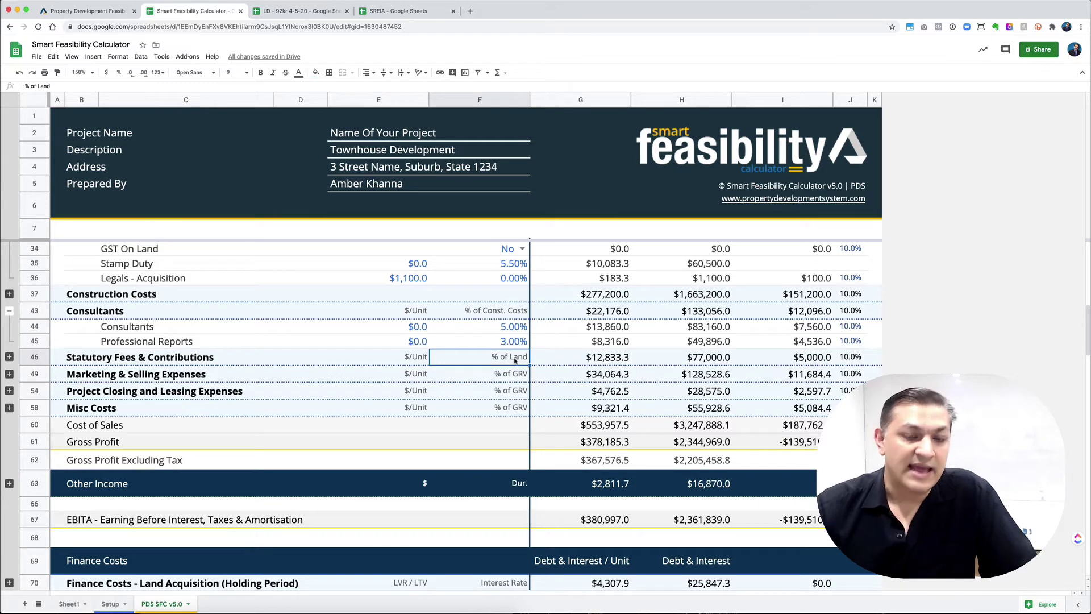
click(514, 382)
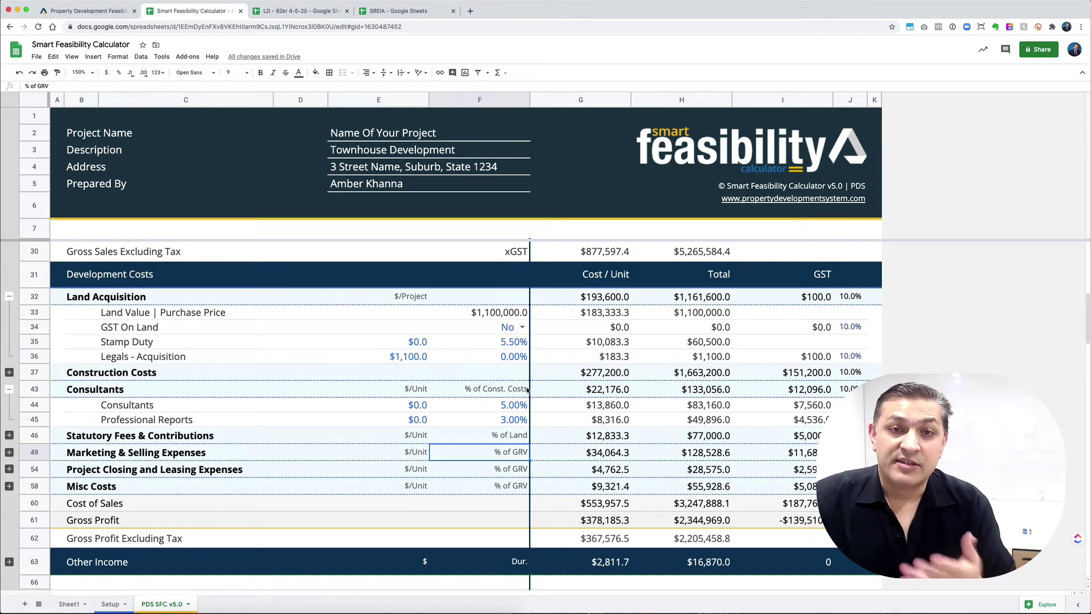
scroll(527, 390, down, 10)
scroll(527, 390, up, 2)
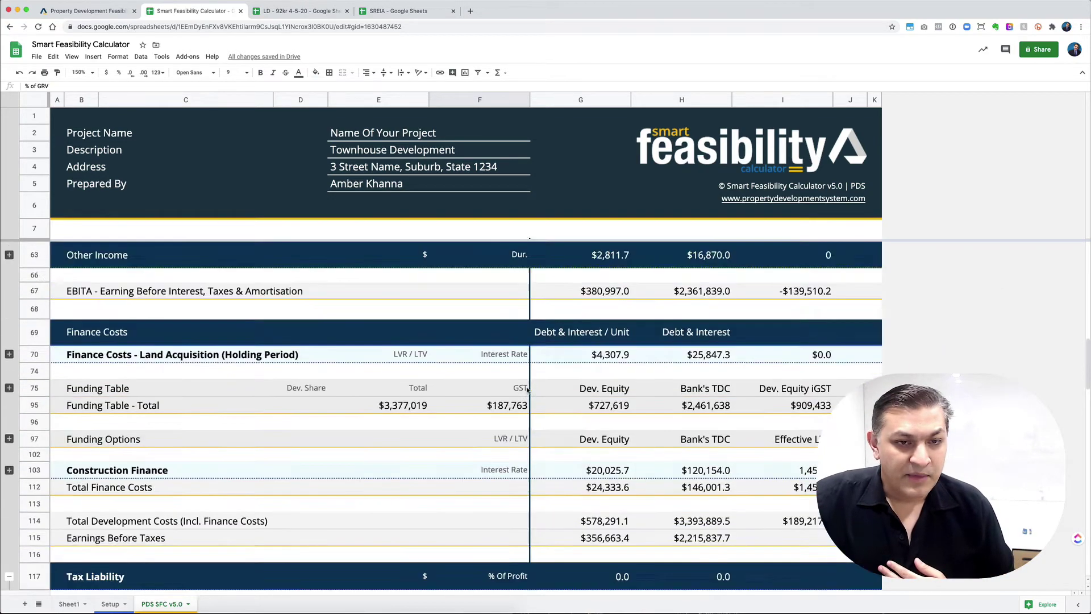
scroll(527, 389, up, 1)
scroll(527, 390, down, 15)
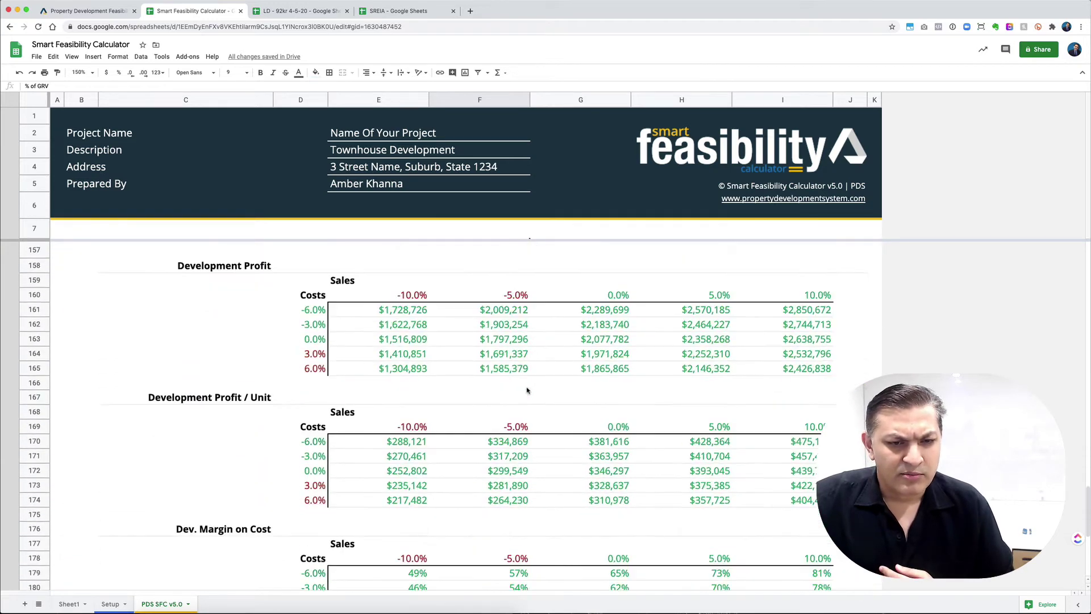
scroll(528, 390, down, 5)
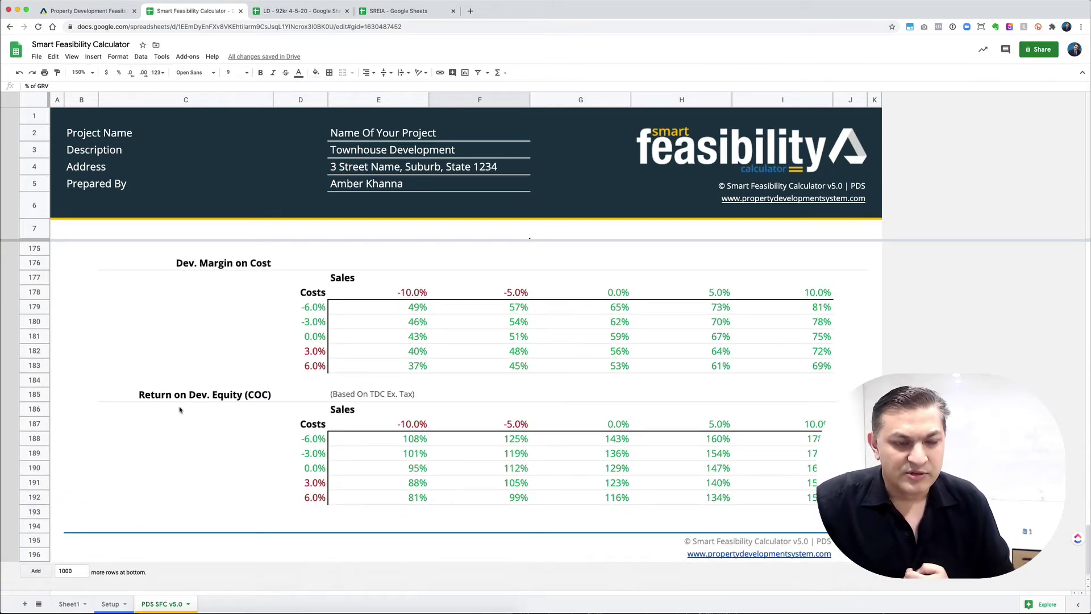
scroll(357, 446, up, 10)
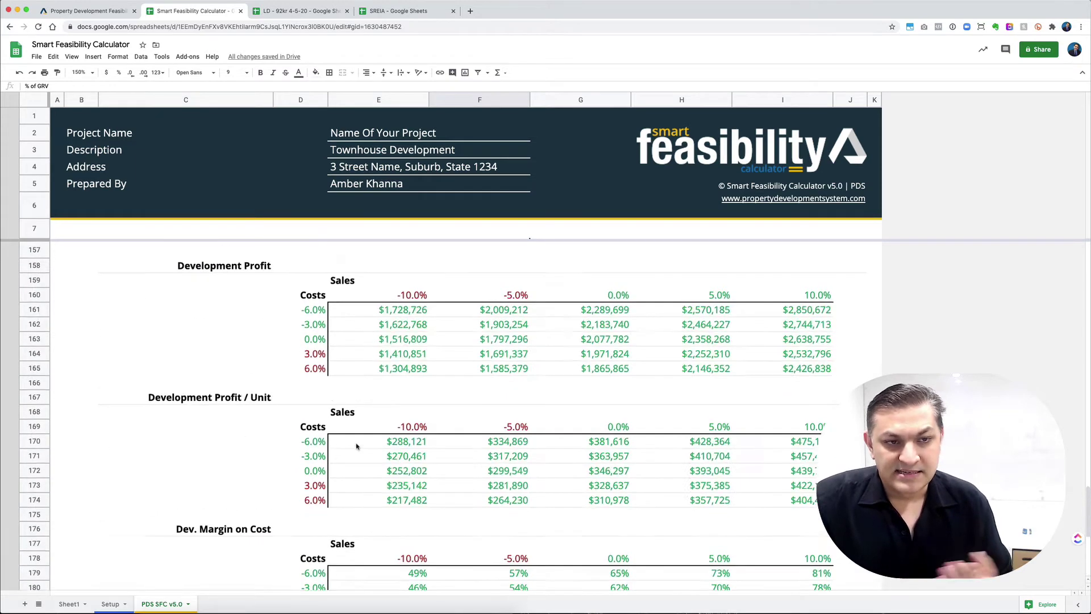
scroll(357, 447, up, 2)
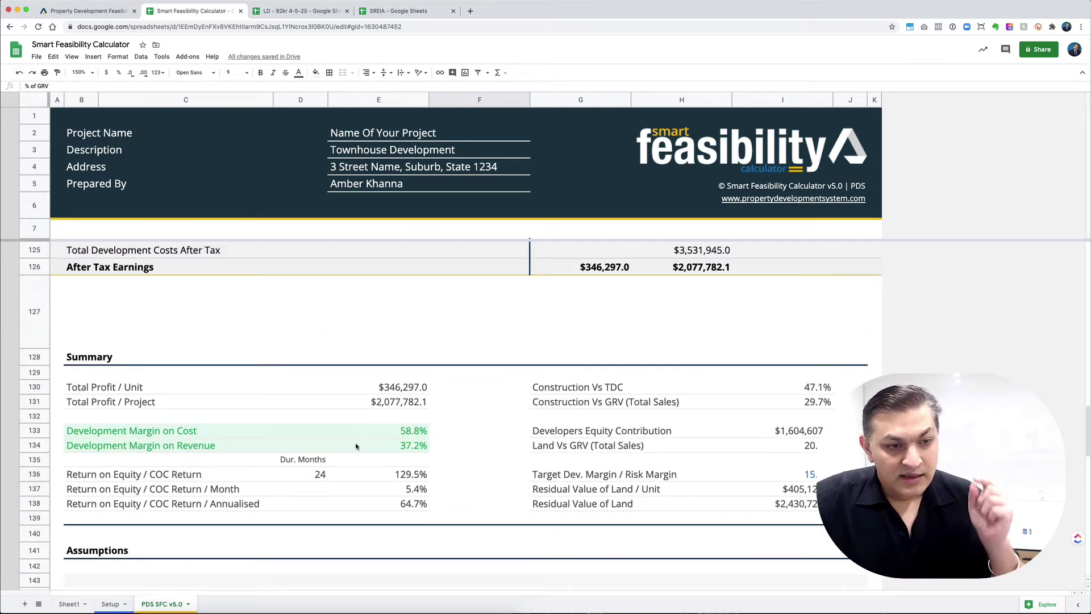
click(410, 450)
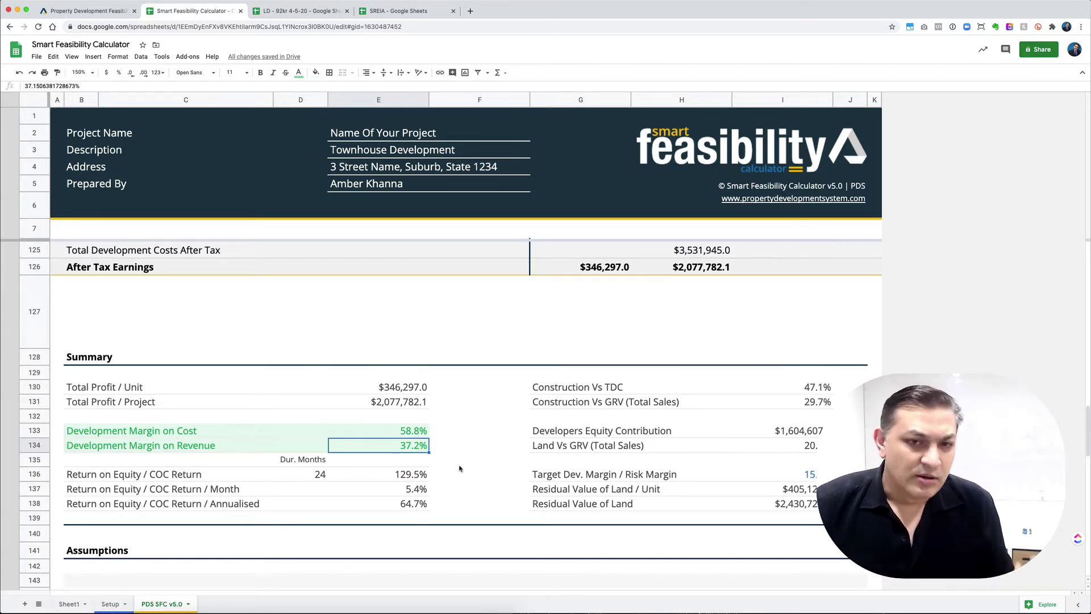
scroll(499, 445, up, 1)
scroll(500, 445, up, 5)
scroll(500, 445, down, 6)
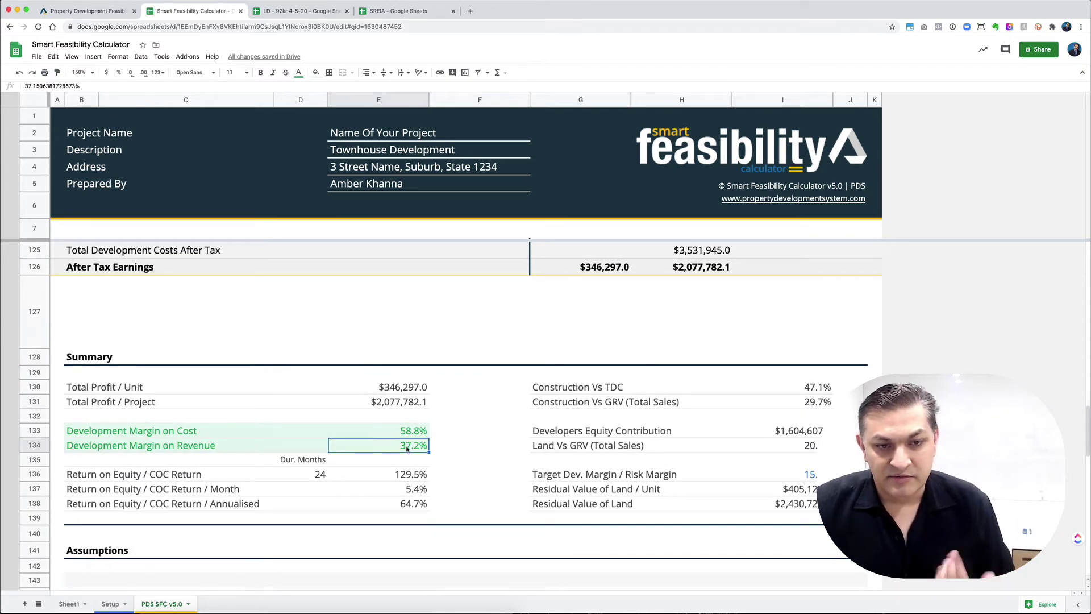
click(423, 431)
scroll(537, 451, down, 7)
scroll(536, 451, down, 7)
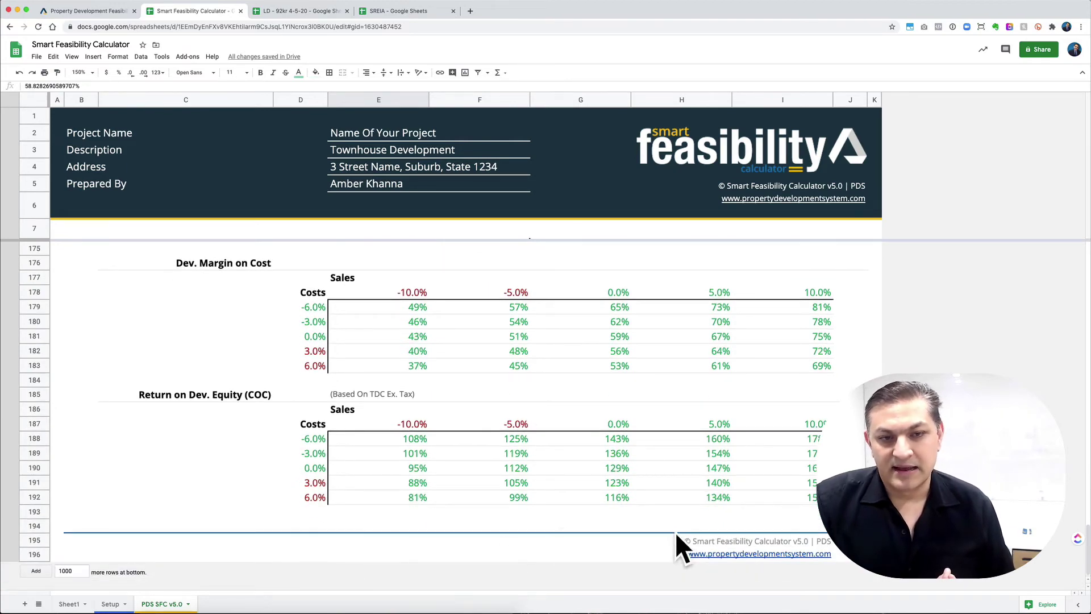
Collapse the Residential Sales and Commercial / Retail detail rows
scroll(675, 530, up, 20)
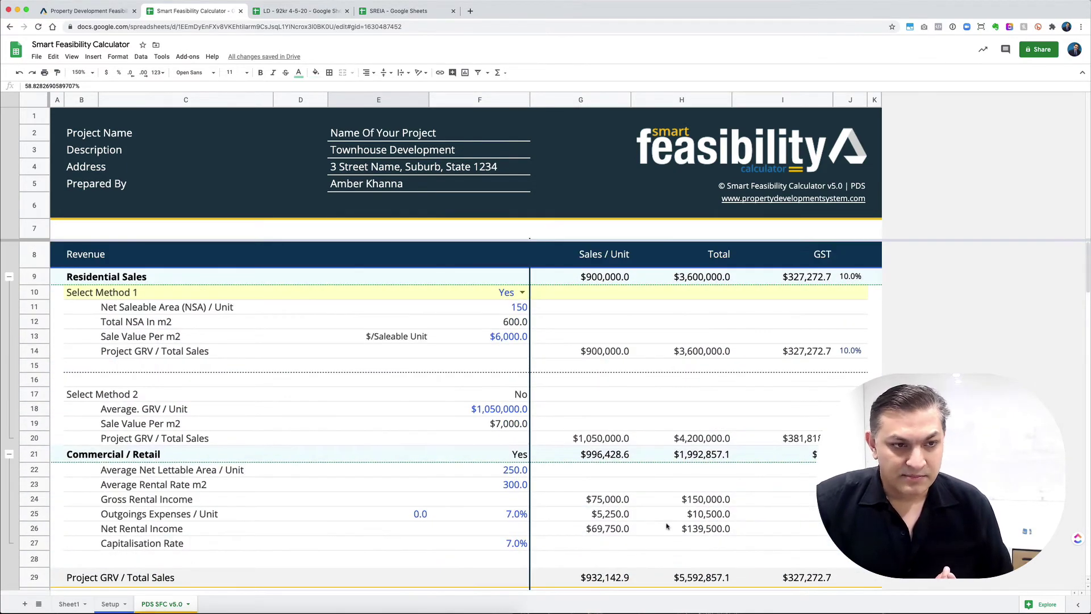
scroll(670, 531, down, 1)
scroll(625, 511, up, 1)
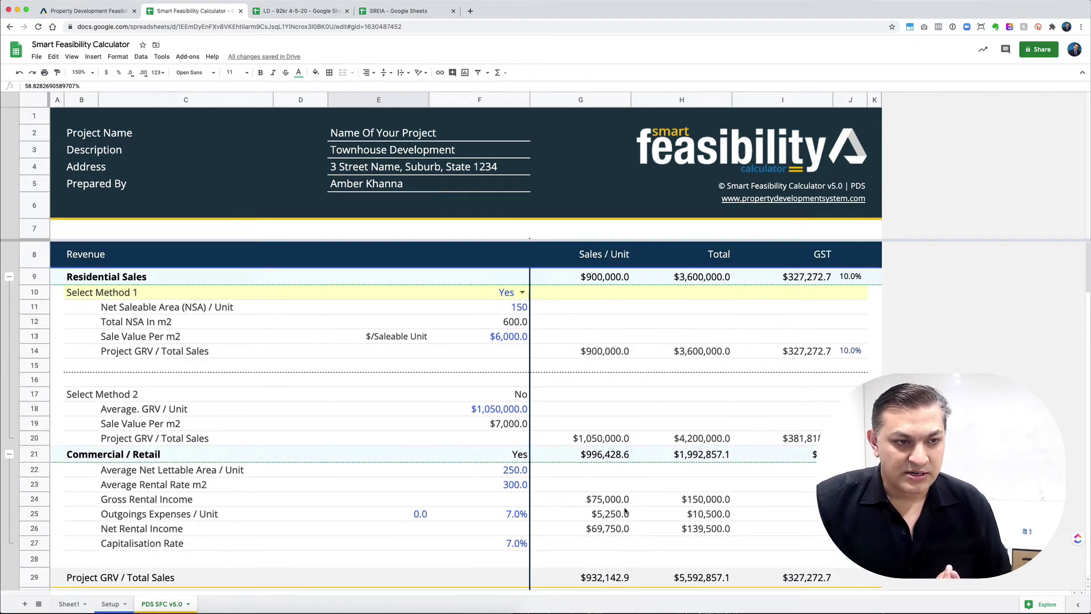
click(9, 276)
click(9, 294)
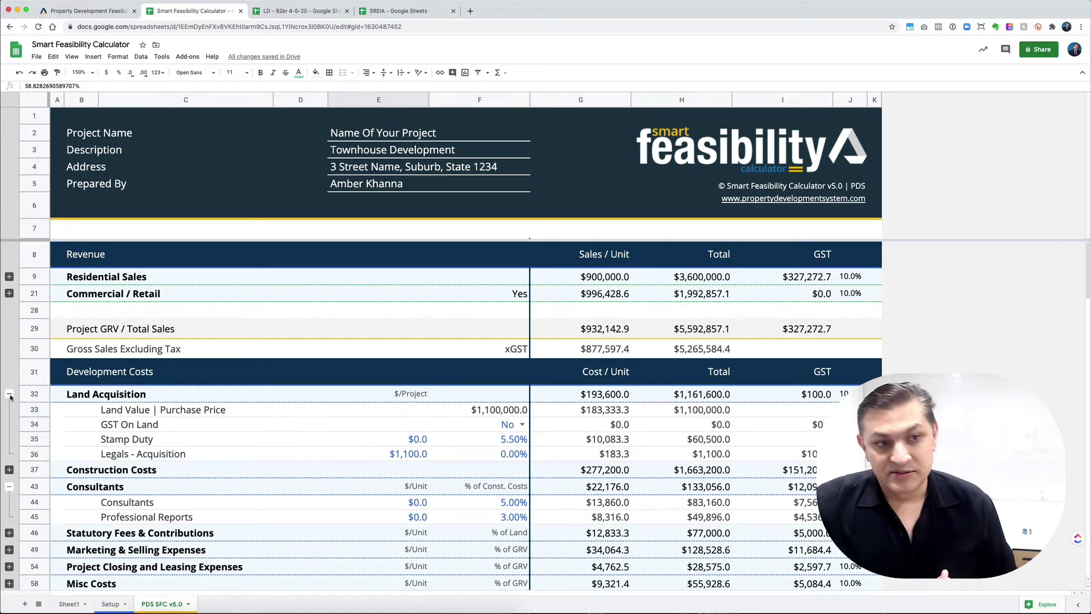
scroll(289, 399, down, 20)
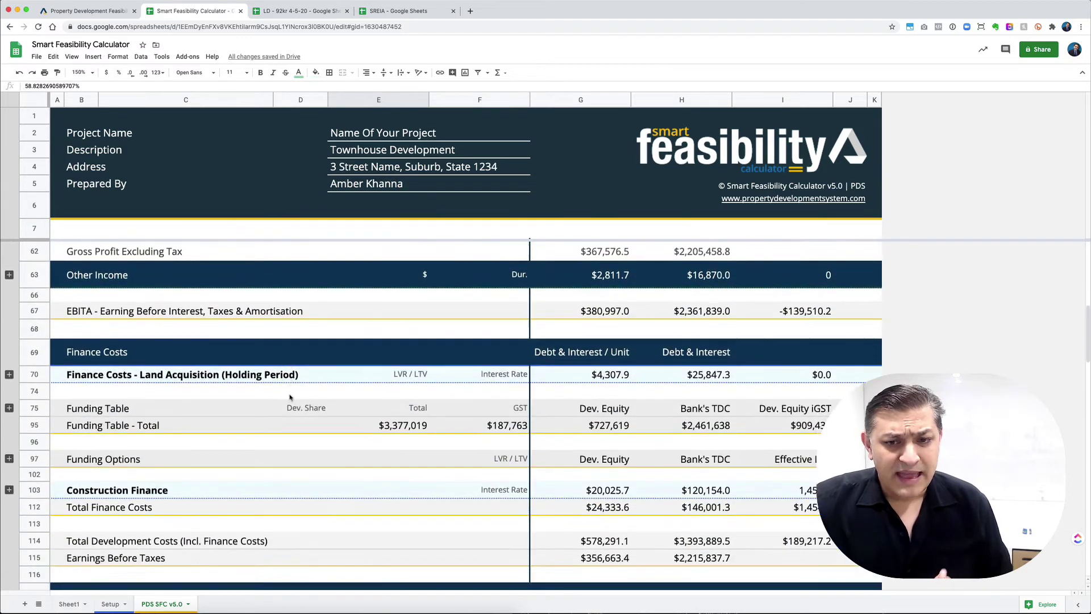
scroll(289, 399, down, 10)
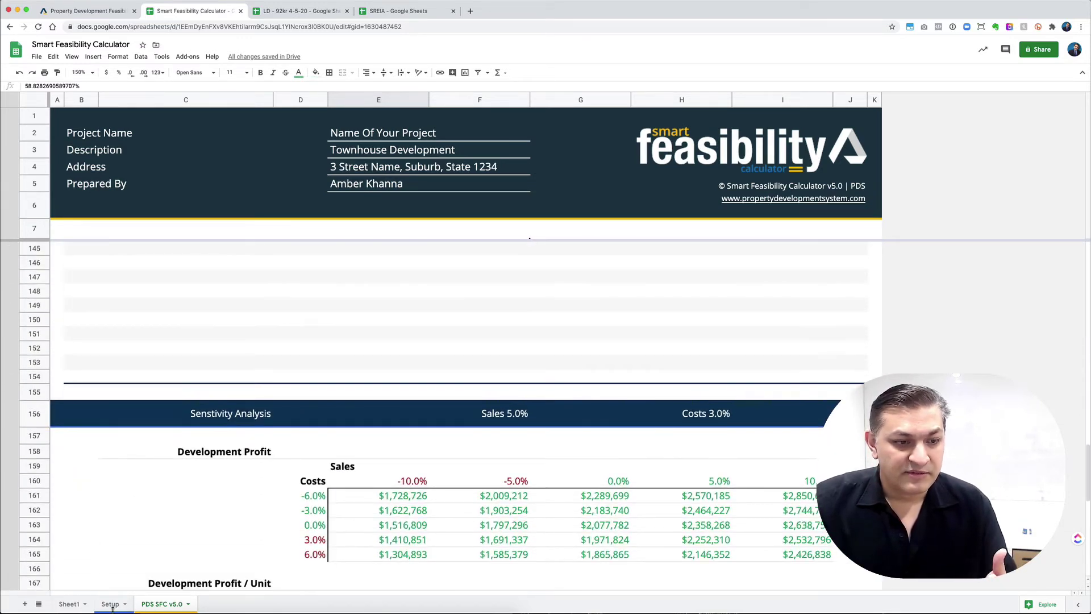
Check the land purchase price in Setup cell E21, then return to the PDS SFC v5.0 sheet
click(111, 606)
click(336, 415)
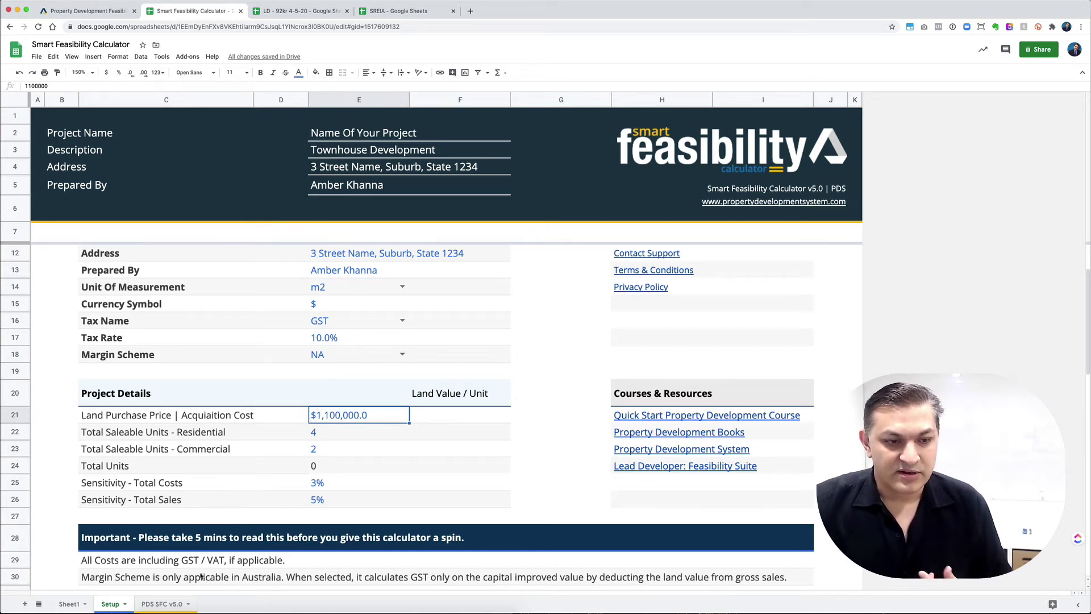
click(156, 605)
scroll(433, 459, down, 3)
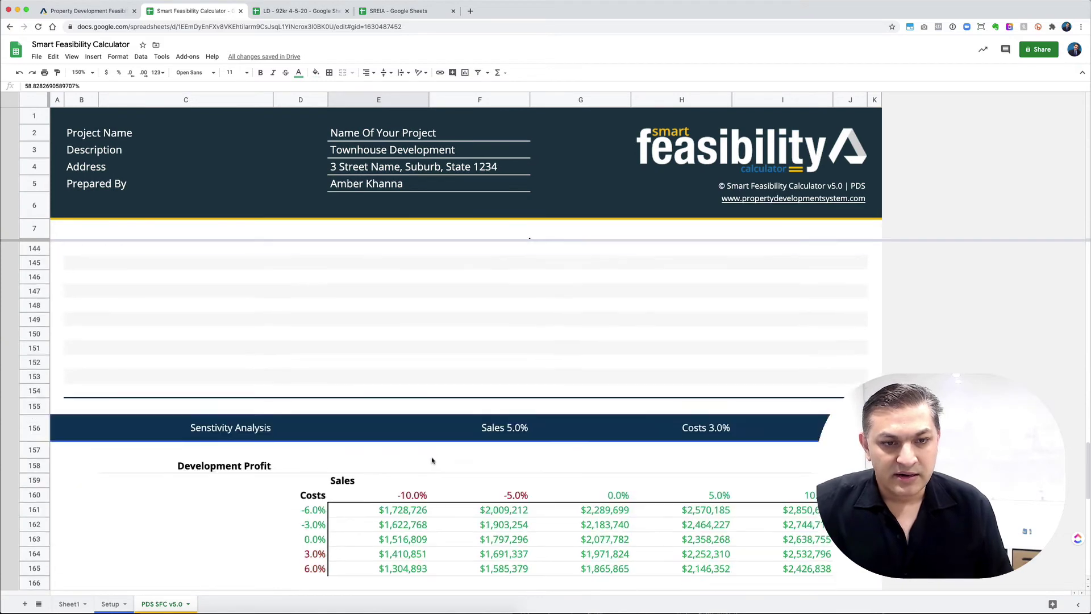
scroll(317, 296, up, 10)
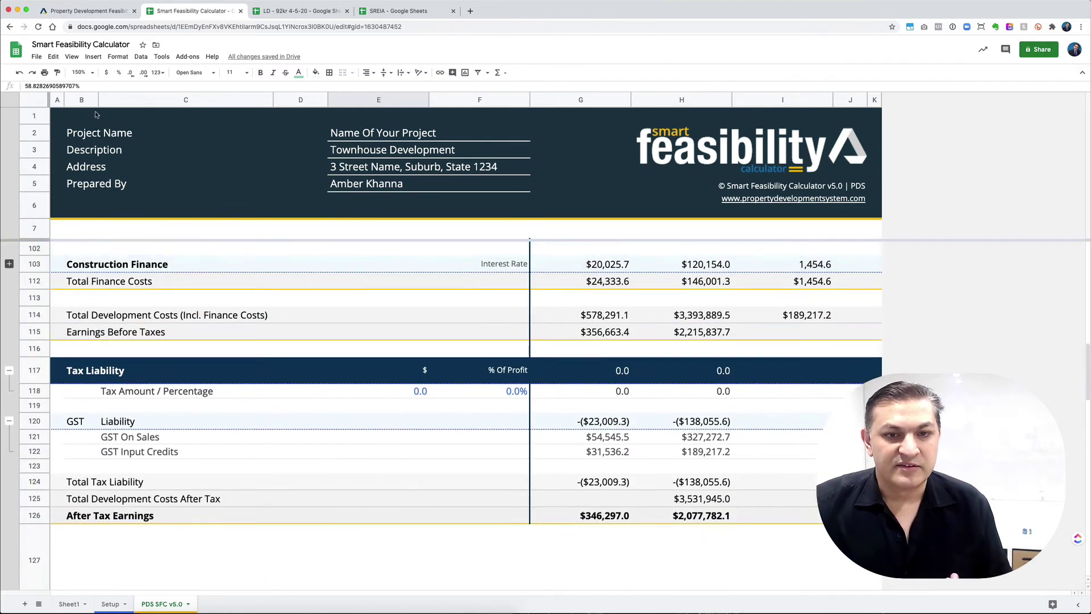
Zoom the sheet to 100% and expand the Funding Table detail rows
click(80, 73)
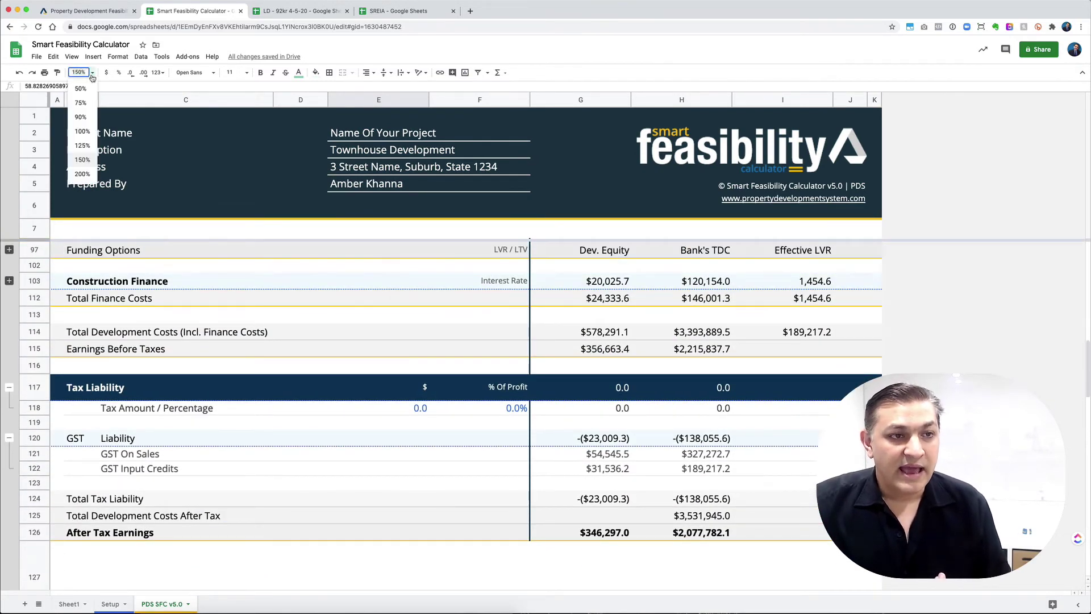
click(82, 131)
scroll(301, 308, up, 5)
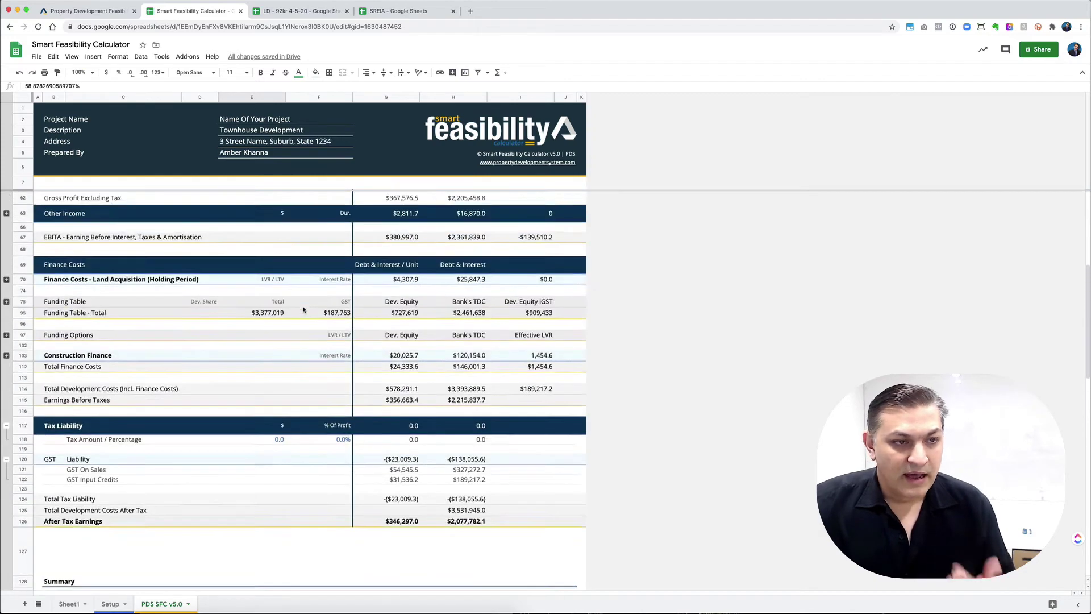
click(6, 378)
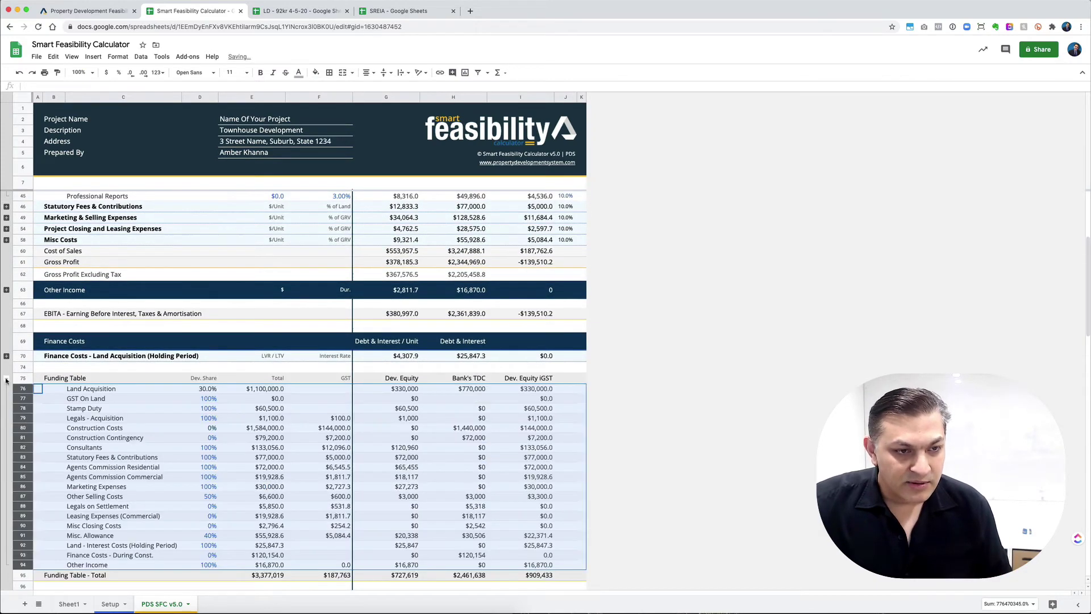
Return to 150% zoom and review the $330,000 developer equity and $770,000 bank funding split
click(95, 76)
click(82, 160)
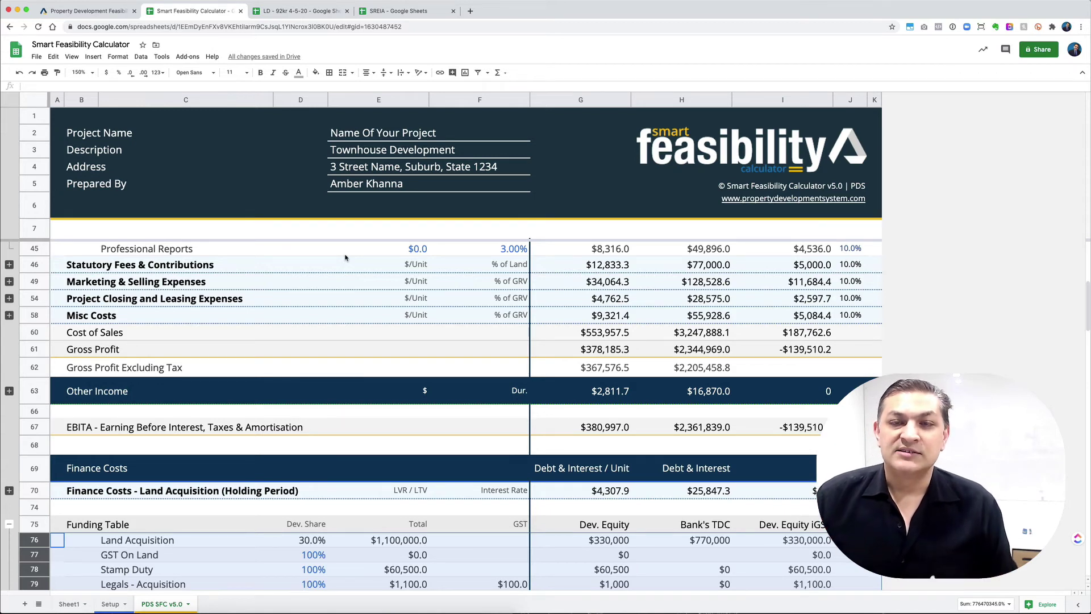
scroll(443, 250, down, 3)
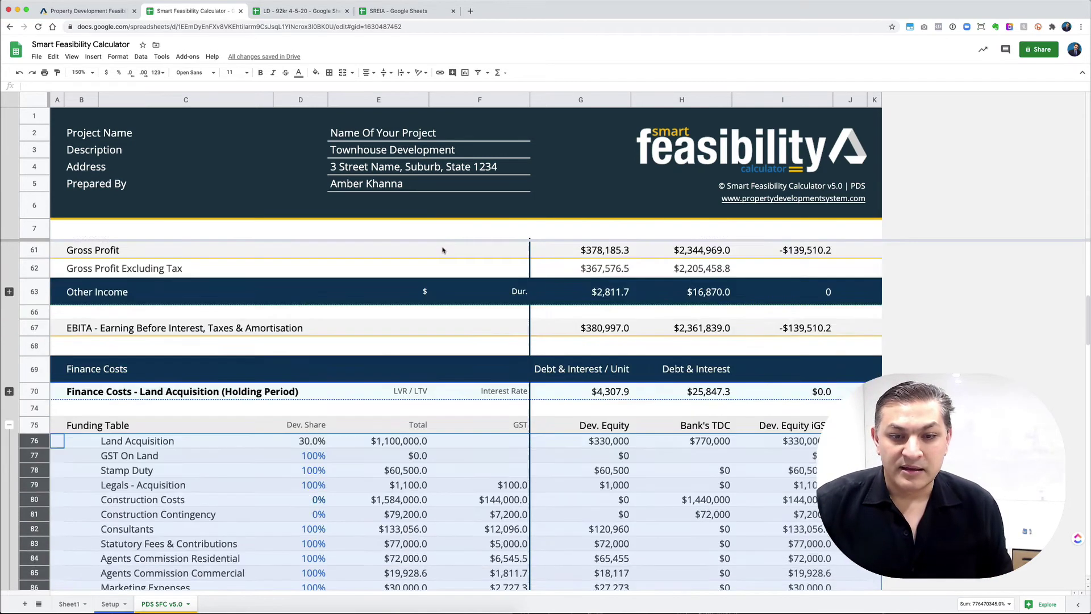
scroll(443, 249, down, 3)
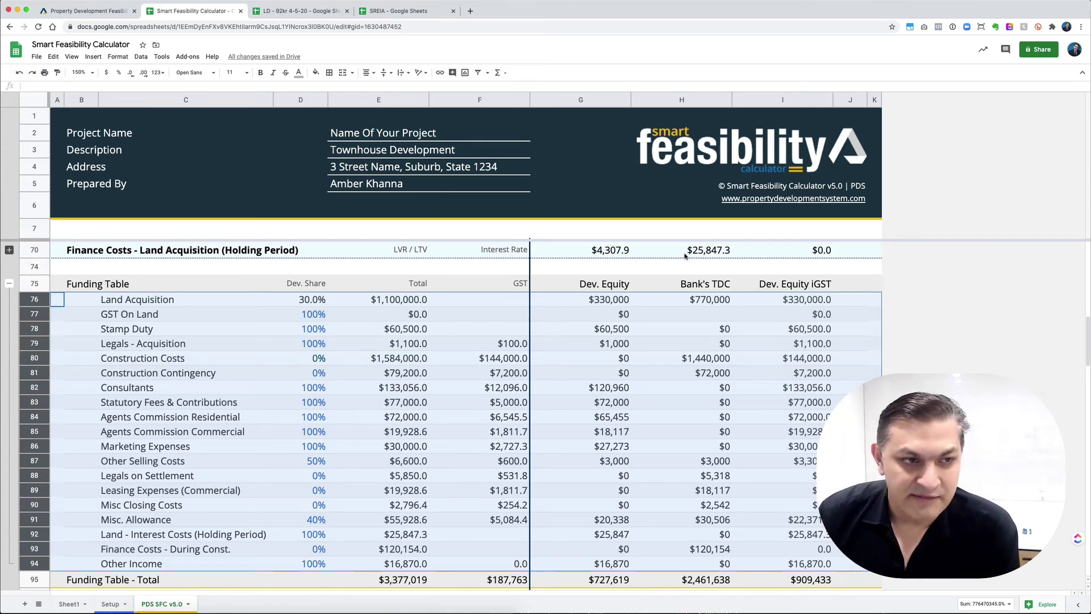
click(434, 320)
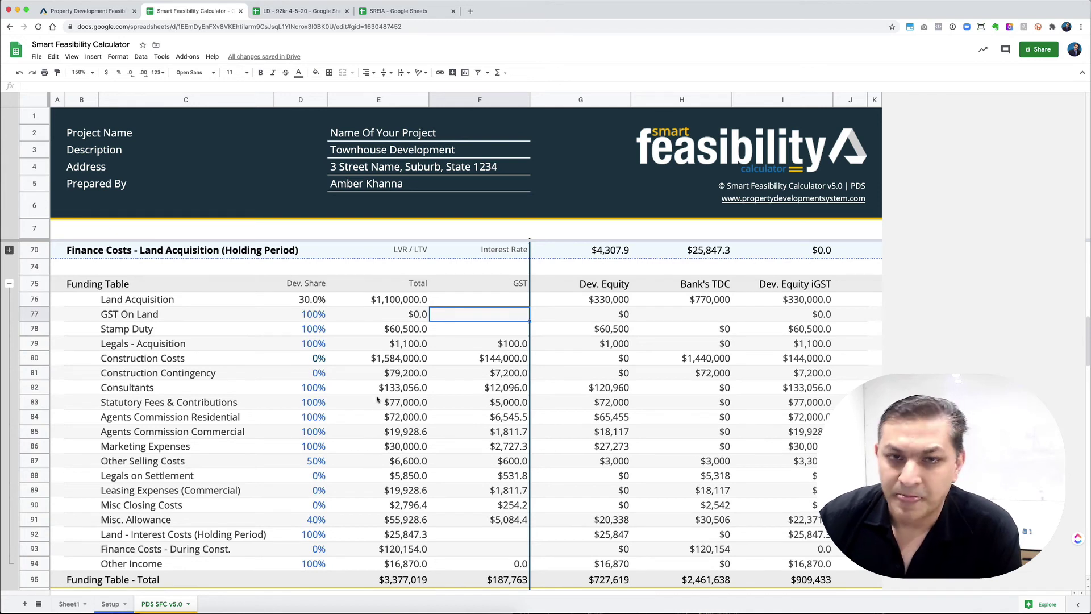
scroll(377, 399, up, 3)
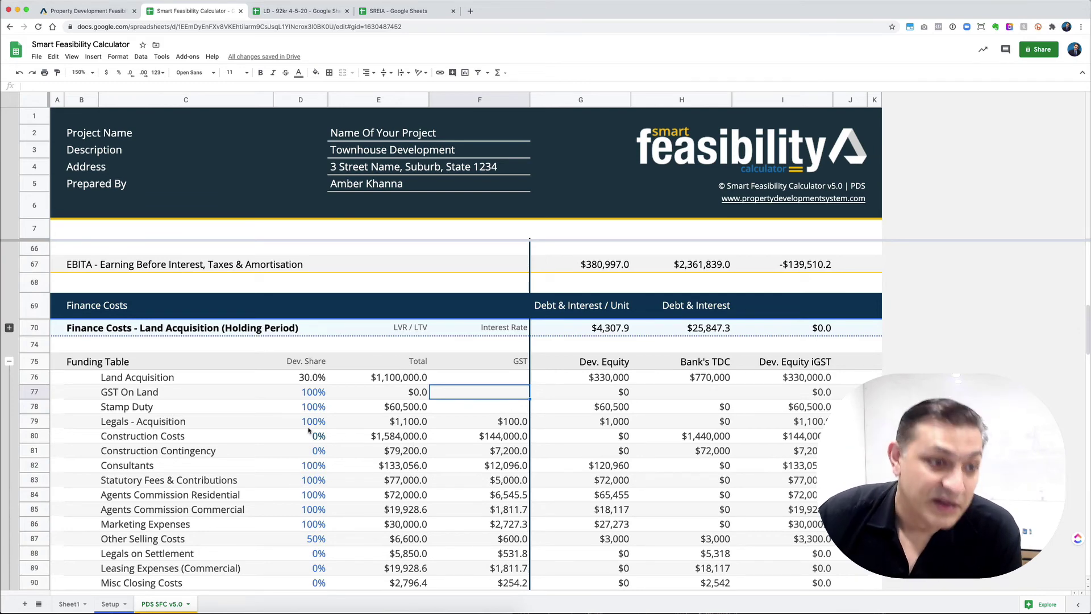
click(10, 327)
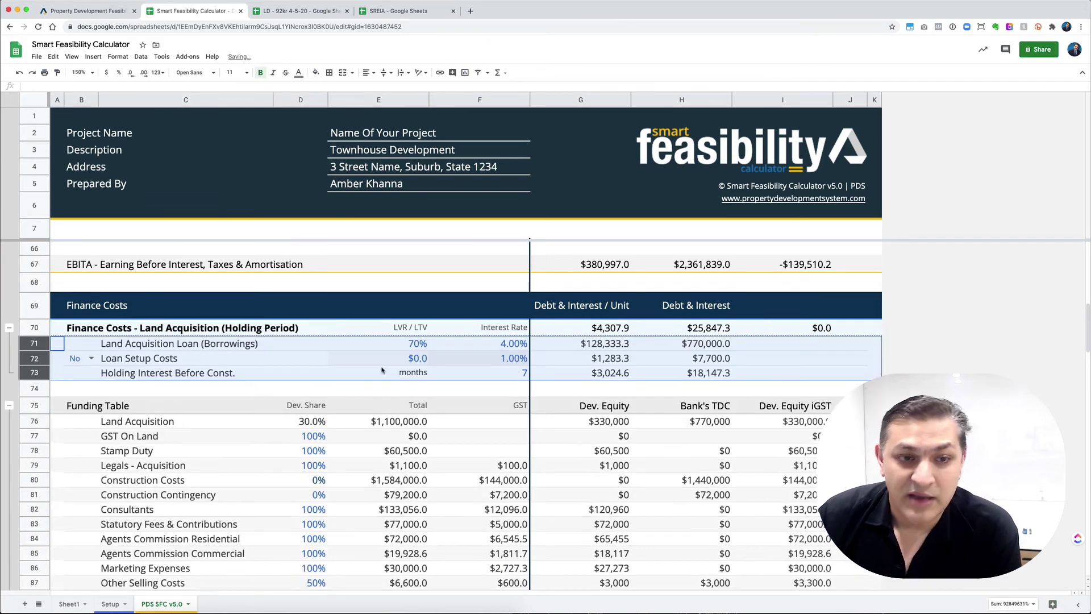
click(296, 349)
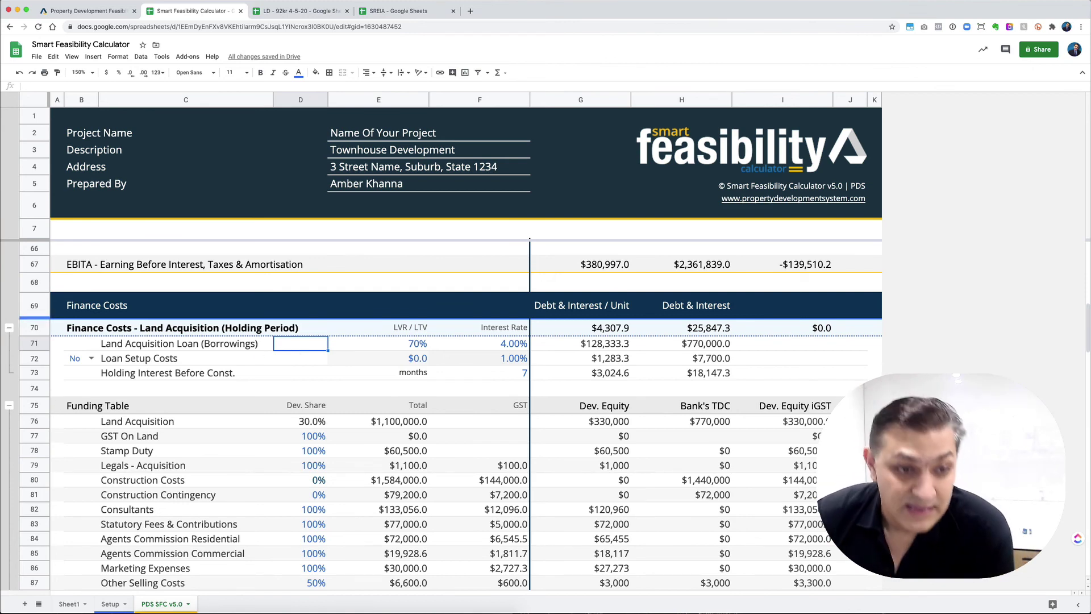
scroll(748, 431, up, 3)
scroll(748, 431, up, 3)
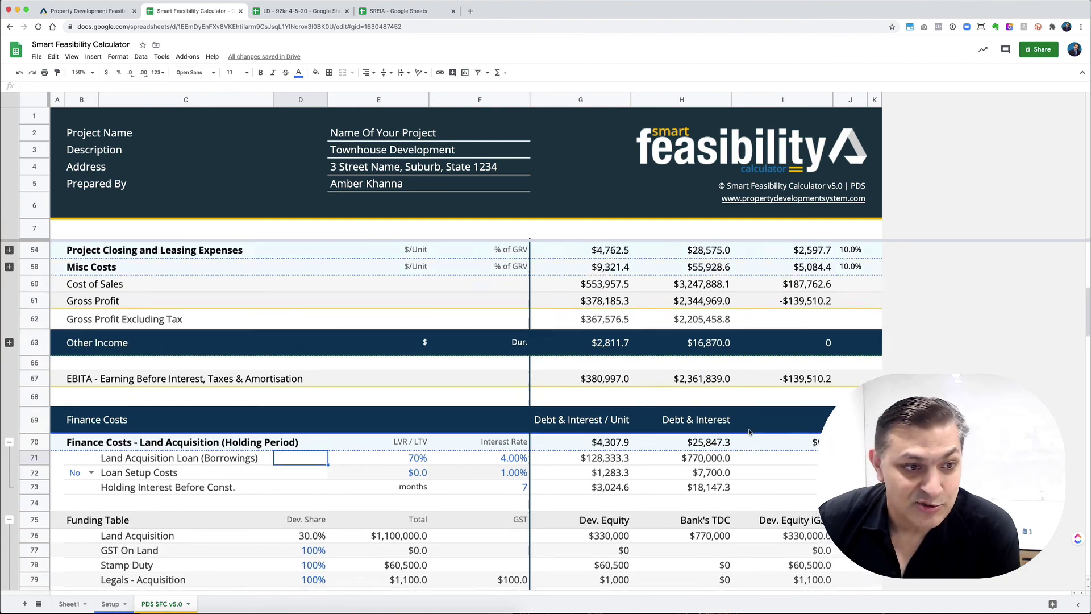
scroll(749, 431, down, 8)
scroll(749, 431, down, 10)
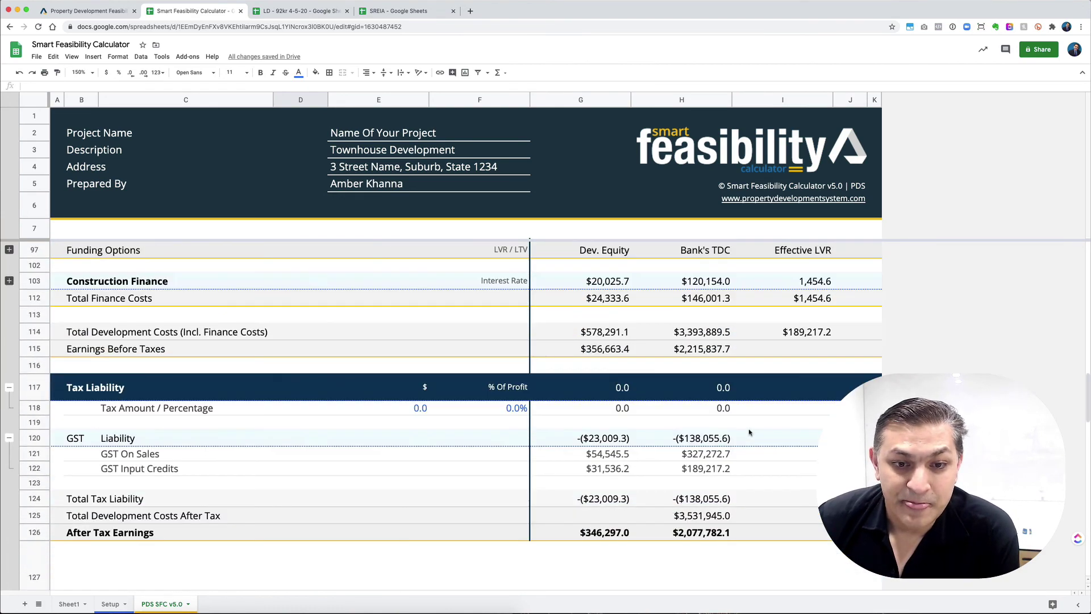
scroll(749, 432, up, 1)
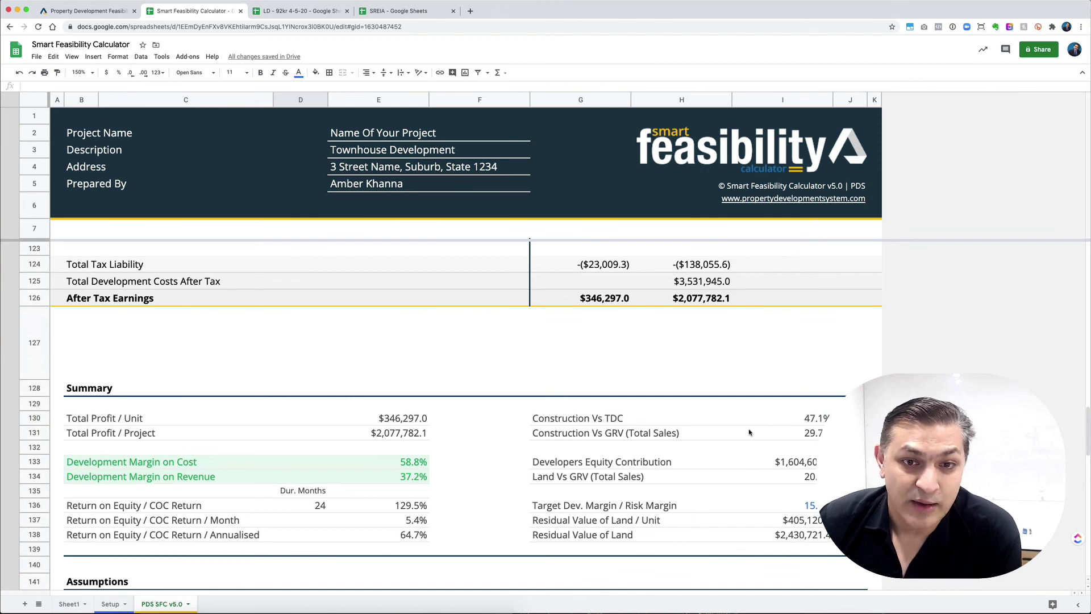
scroll(749, 432, down, 10)
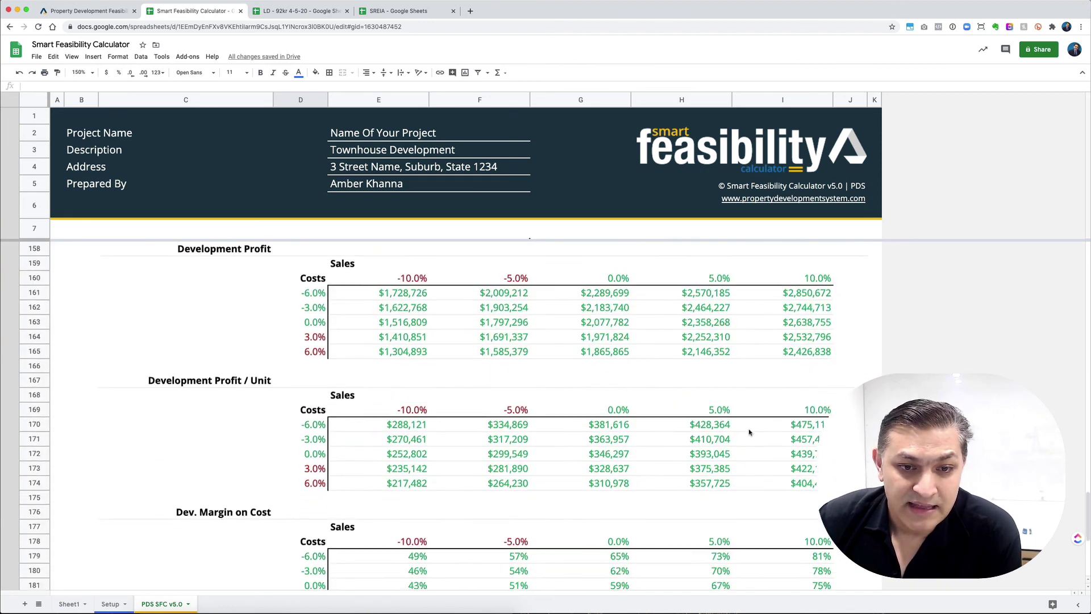
scroll(749, 431, down, 1)
scroll(739, 426, up, 1)
scroll(635, 415, down, 2)
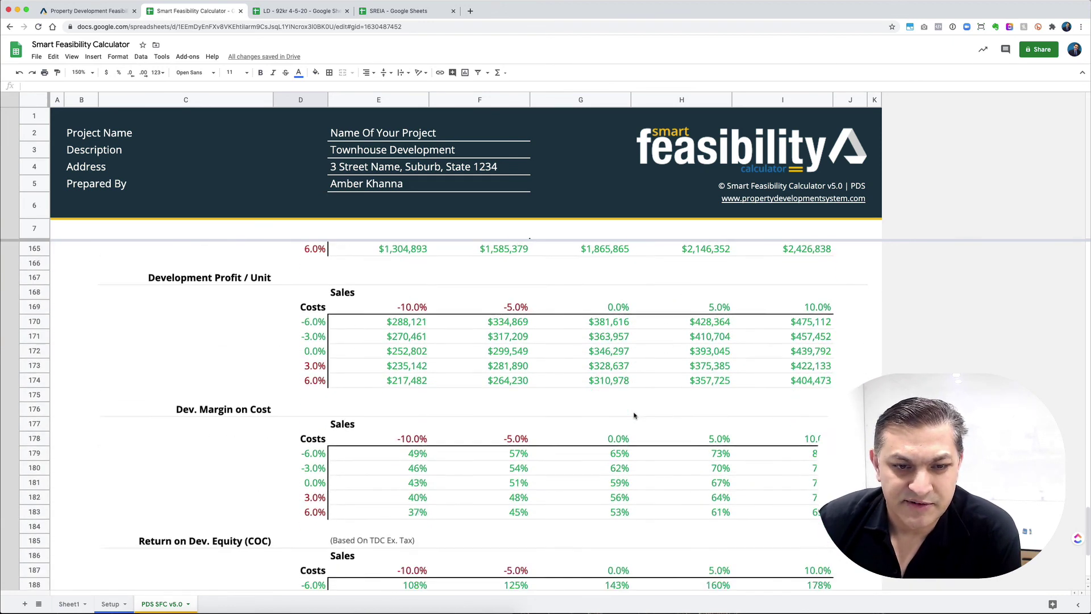
scroll(634, 416, down, 3)
scroll(634, 415, up, 20)
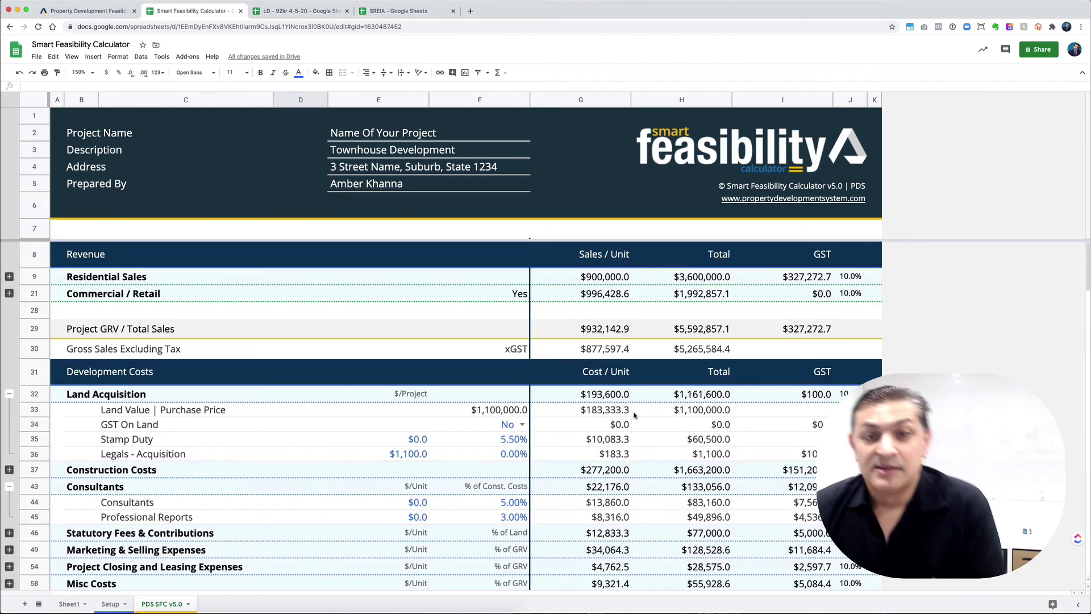